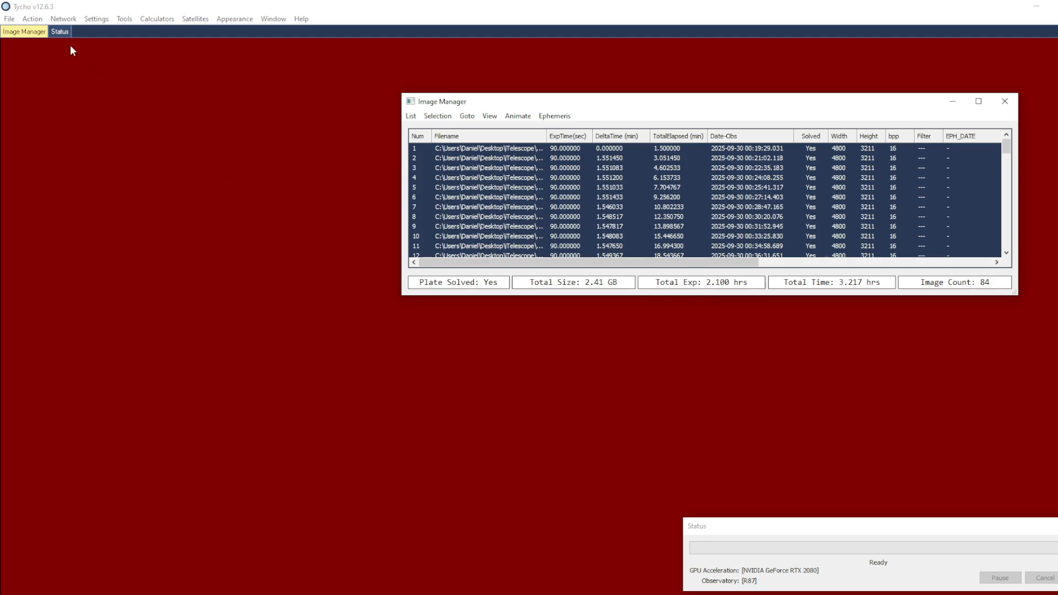
# Step: Open the plate-solved image set in the image viewer at 1x zoom
pyautogui.click(40, 20)
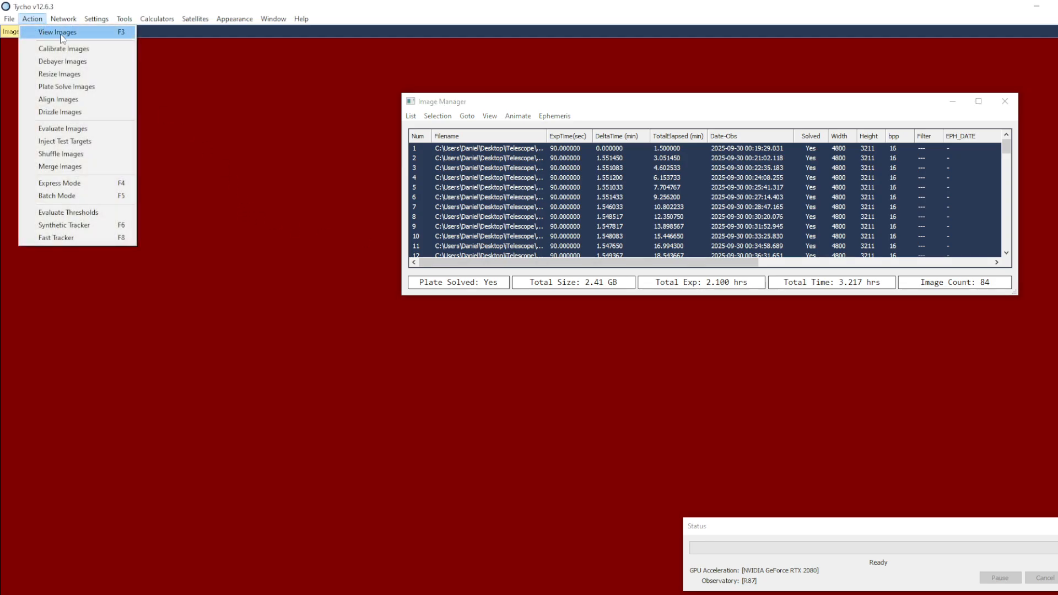
pyautogui.click(93, 37)
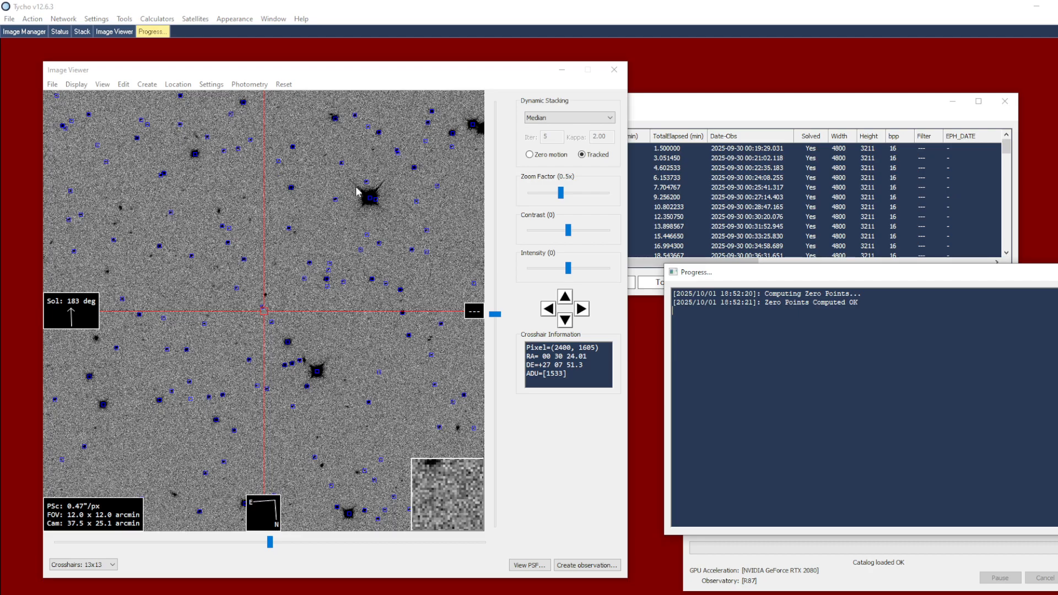
pyautogui.scroll(1, 289, 289)
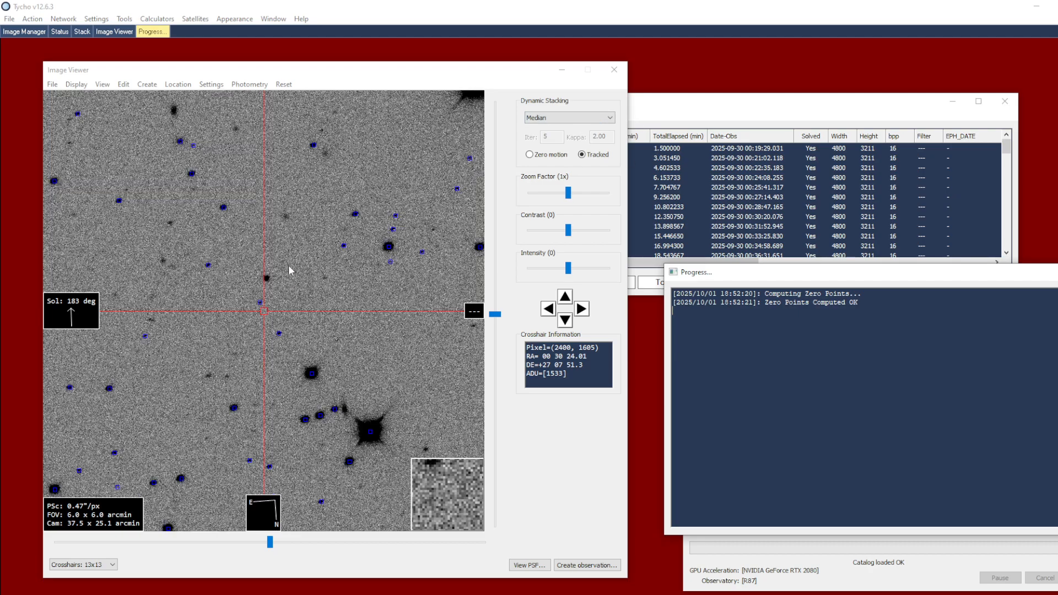
# Step: Step forward and backward through the first 25 frames or so to examine which object moves against the stars
pyautogui.click(685, 153)
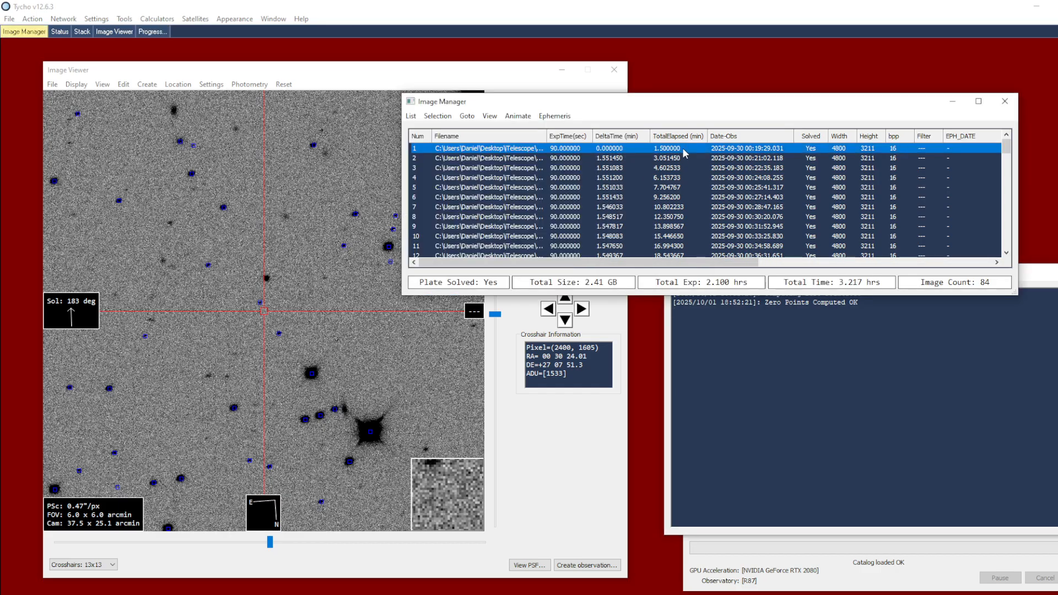
pyautogui.press('Down')
pyautogui.press('Down')
pyautogui.press('Down')
pyautogui.press('Down')
pyautogui.press('Down')
pyautogui.press('Down')
pyautogui.press('Down')
pyautogui.press('Down')
pyautogui.press('Down')
pyautogui.press('Down')
pyautogui.press('Down')
pyautogui.press('Down')
pyautogui.press('Down')
pyautogui.press('Down')
pyautogui.press('Down')
pyautogui.press('Down')
pyautogui.press('Down')
pyautogui.press('Down')
pyautogui.press('Down')
pyautogui.press('Down')
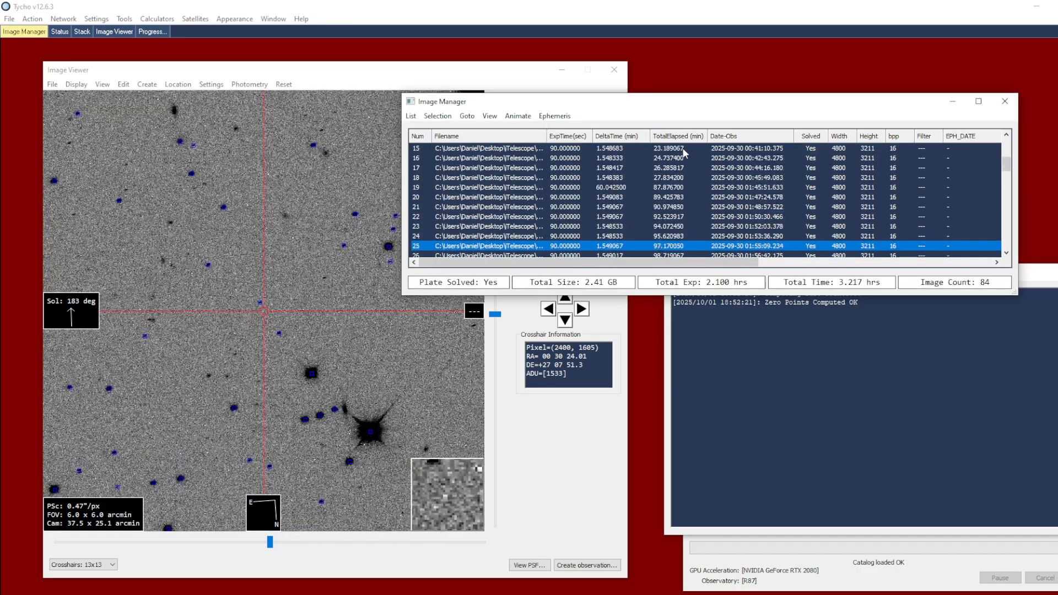
pyautogui.press('Up')
pyautogui.press('Up')
pyautogui.press('Up')
pyautogui.press('Up')
pyautogui.press('Up')
pyautogui.press('Up')
pyautogui.press('Up')
pyautogui.press('Up')
pyautogui.press('Up')
pyautogui.press('Up')
pyautogui.press('Up')
pyautogui.press('Up')
pyautogui.press('Up')
pyautogui.press('Up')
pyautogui.press('Up')
pyautogui.press('Up')
pyautogui.press('Up')
pyautogui.press('Up')
pyautogui.press('Up')
pyautogui.press('Up')
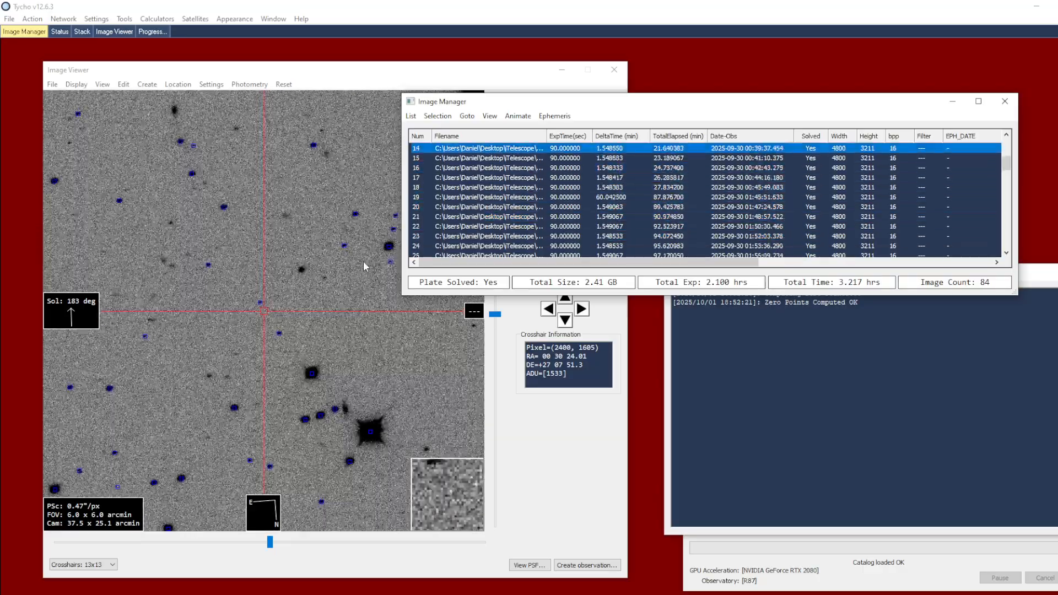
pyautogui.press('Down')
pyautogui.press('Down')
pyautogui.press('Down')
pyautogui.press('Down')
pyautogui.press('Down')
pyautogui.press('Down')
pyautogui.press('Down')
pyautogui.press('Down')
pyautogui.press('Down')
pyautogui.press('Down')
pyautogui.press('Down')
pyautogui.press('Down')
pyautogui.press('Down')
pyautogui.press('Down')
pyautogui.press('Down')
pyautogui.press('Down')
pyautogui.press('Down')
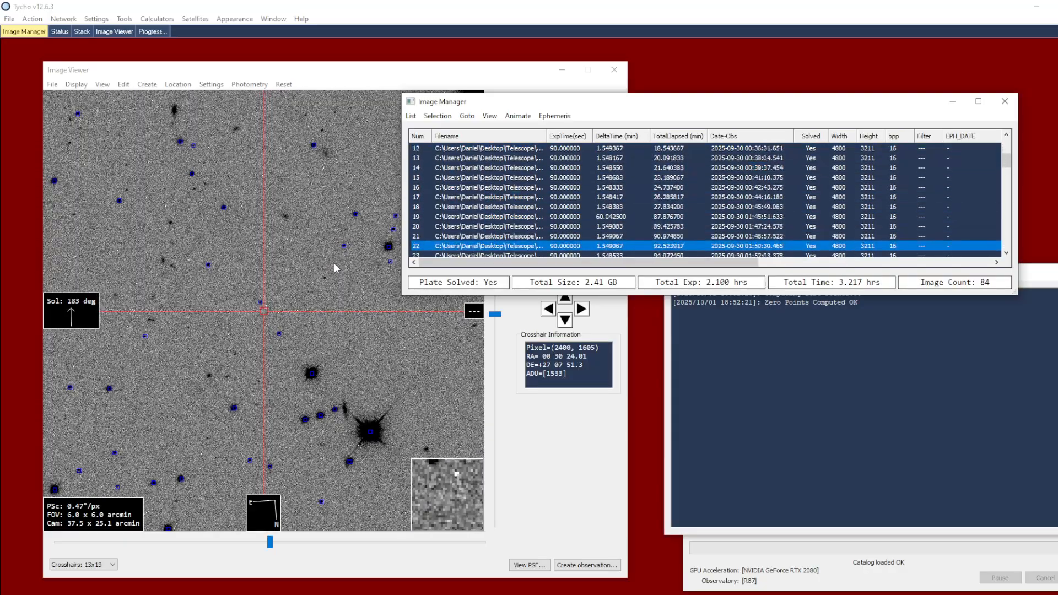
# Step: Recentre the view near the moving object and follow it back through the frames to image 1
pyautogui.click(277, 284)
pyautogui.click(669, 209)
pyautogui.press('Up')
pyautogui.press('Up')
pyautogui.press('Up')
pyautogui.press('Up')
pyautogui.press('Up')
pyautogui.press('Up')
pyautogui.press('Up')
pyautogui.press('Up')
pyautogui.press('Up')
pyautogui.press('Up')
pyautogui.press('Up')
pyautogui.press('Up')
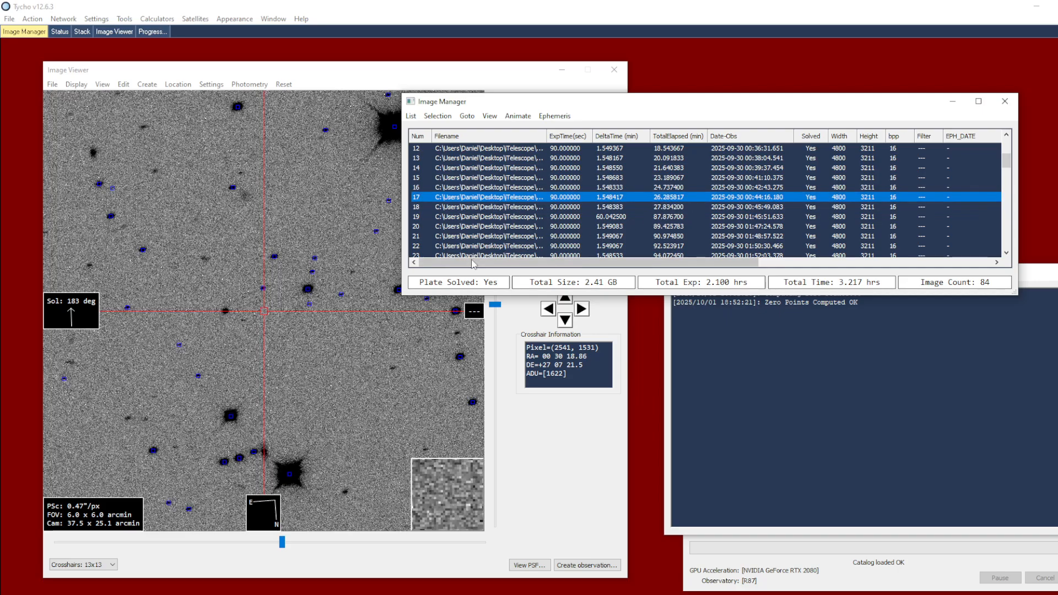
pyautogui.press('Up')
pyautogui.press('Up')
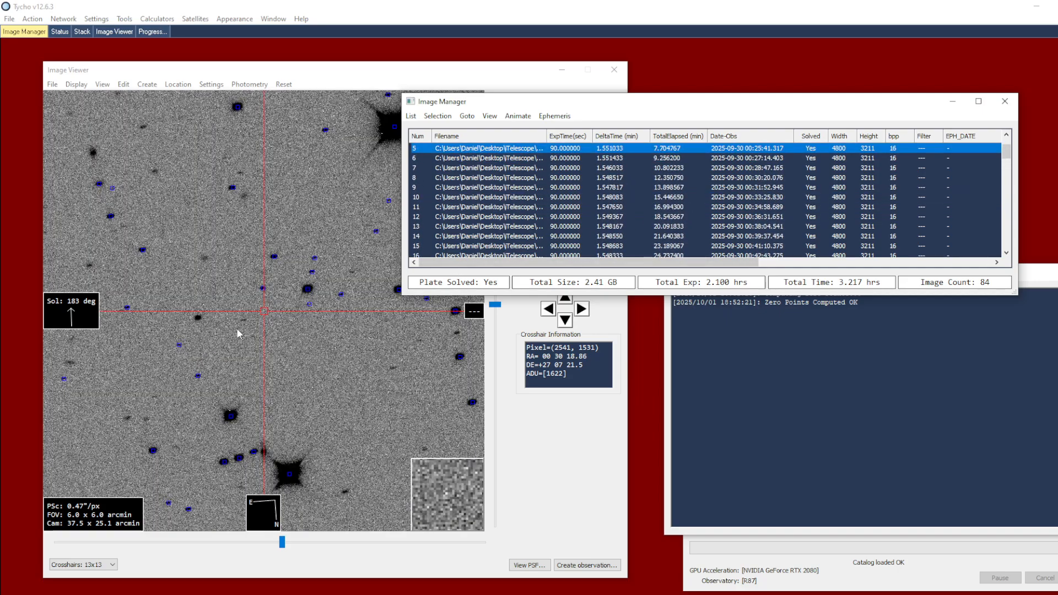
pyautogui.press('Up')
pyautogui.press('Up')
pyautogui.press('Up')
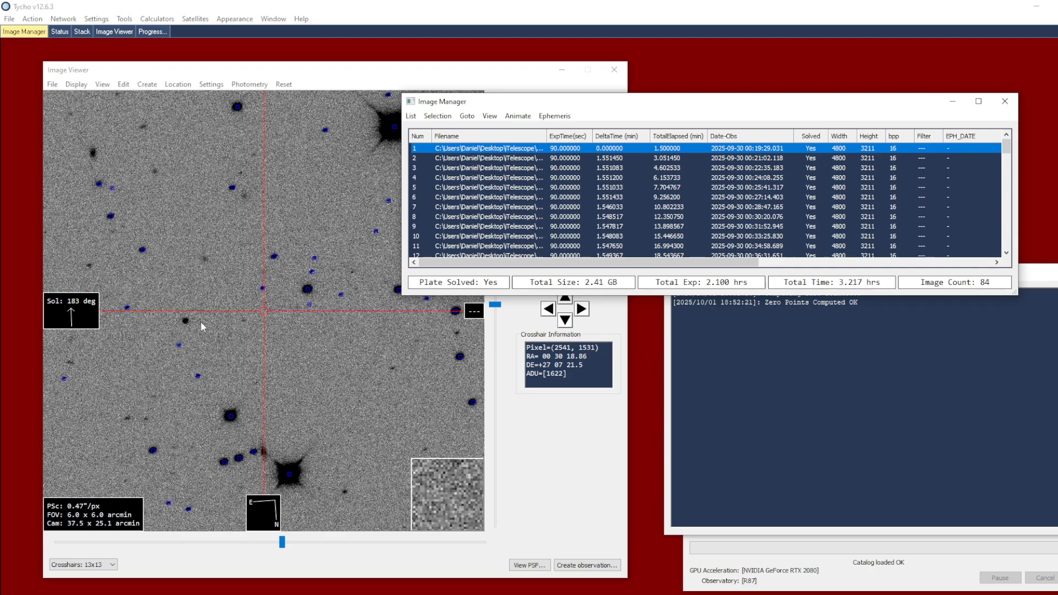
# Step: Centre the crosshairs on the moving object in image 1 and create Marker 1 there
pyautogui.click(187, 321)
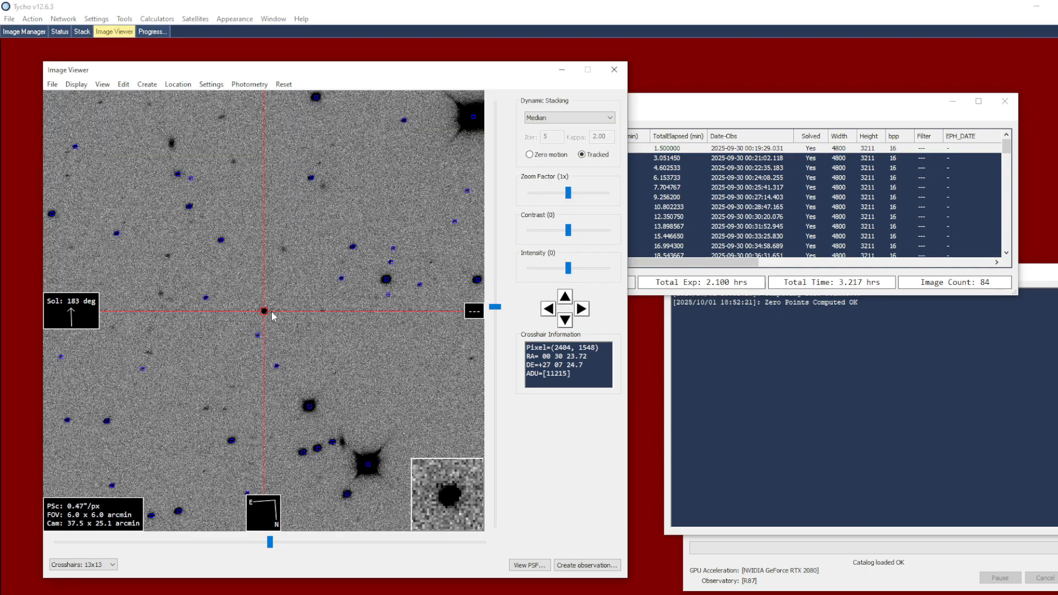
pyautogui.scroll(1, 285, 318)
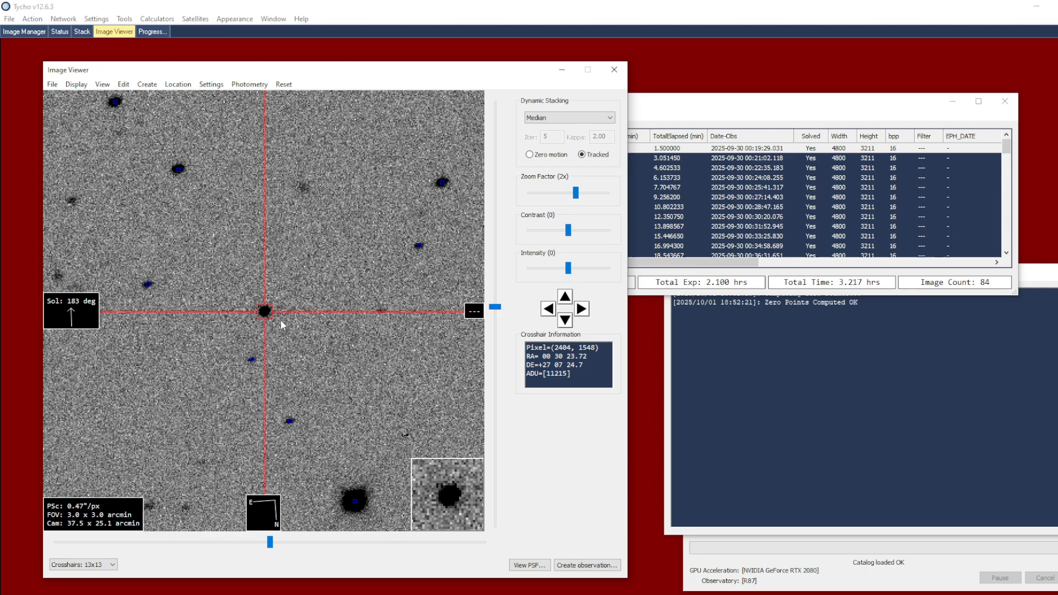
pyautogui.rightClick(292, 318)
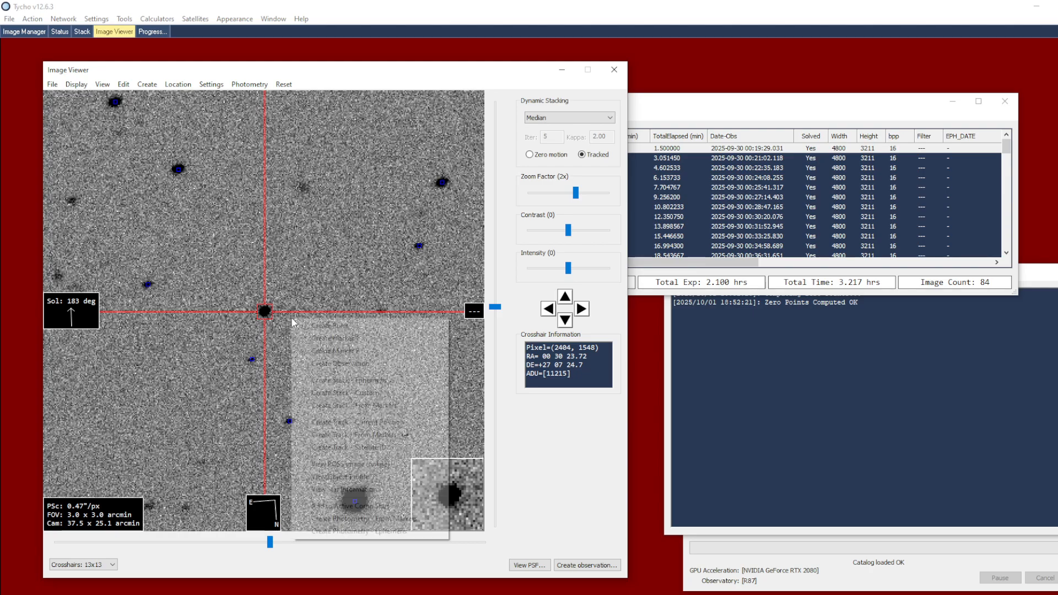
pyautogui.click(345, 339)
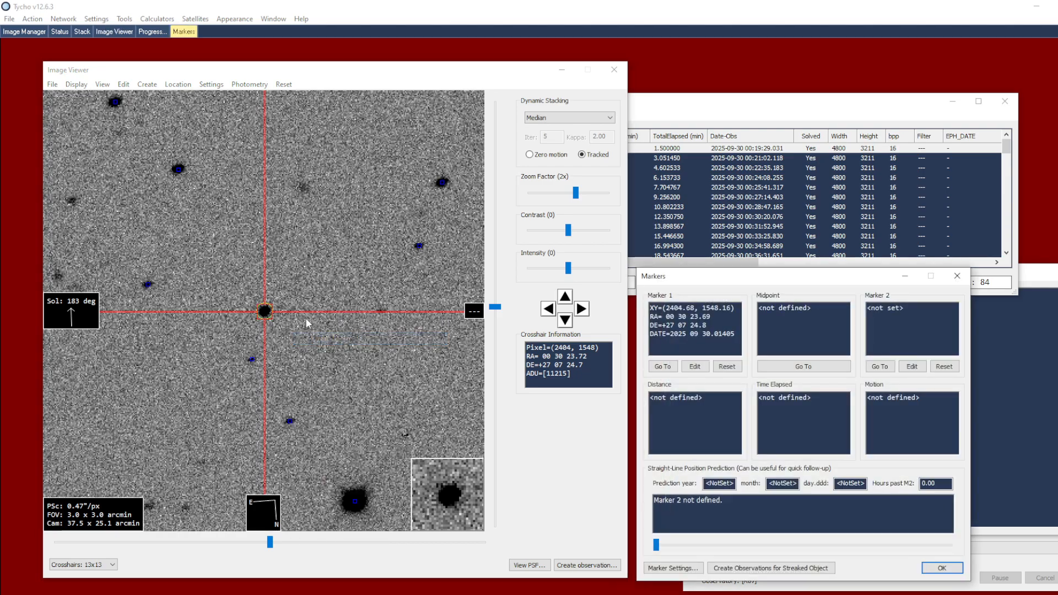
# Step: Display the last frame, image 84, with the field at 0.5x zoom
pyautogui.scroll(-1, 418, 225)
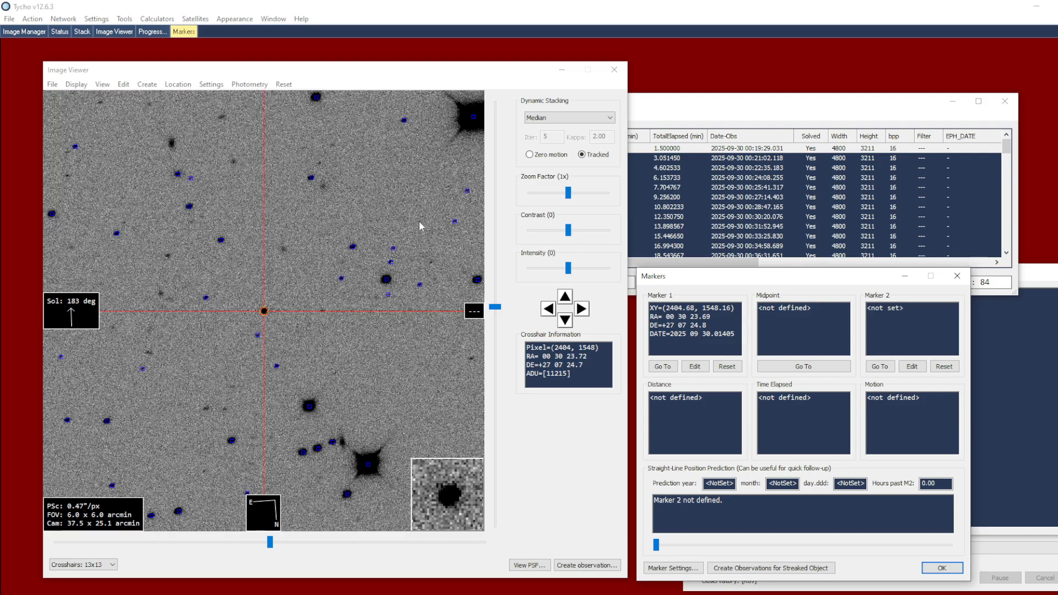
pyautogui.moveTo(420, 222); pyautogui.dragTo(289, 281)
pyautogui.scroll(-1, 310, 278)
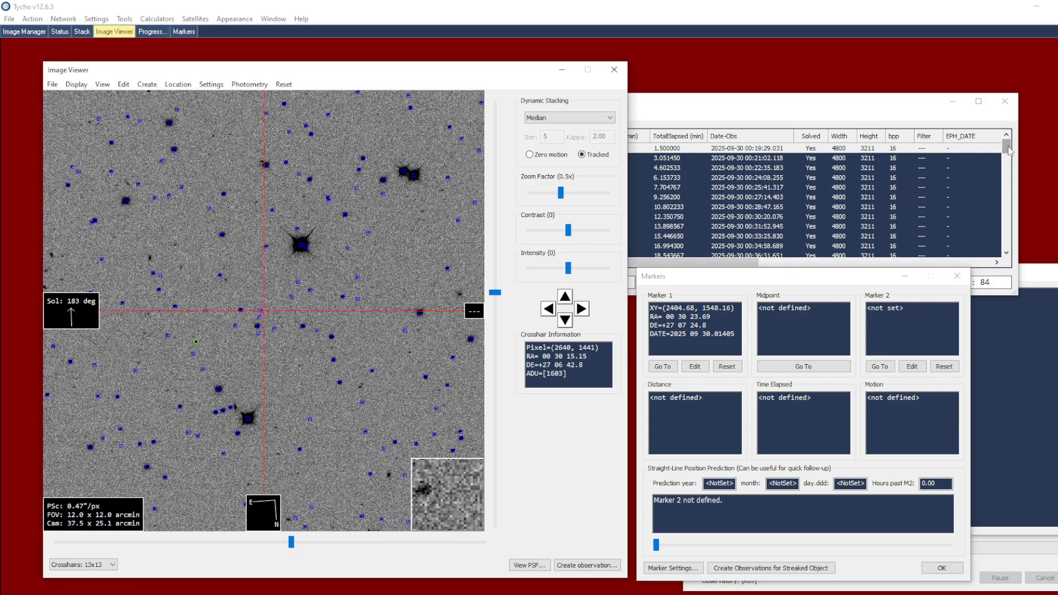
pyautogui.moveTo(1008, 149); pyautogui.dragTo(1006, 198)
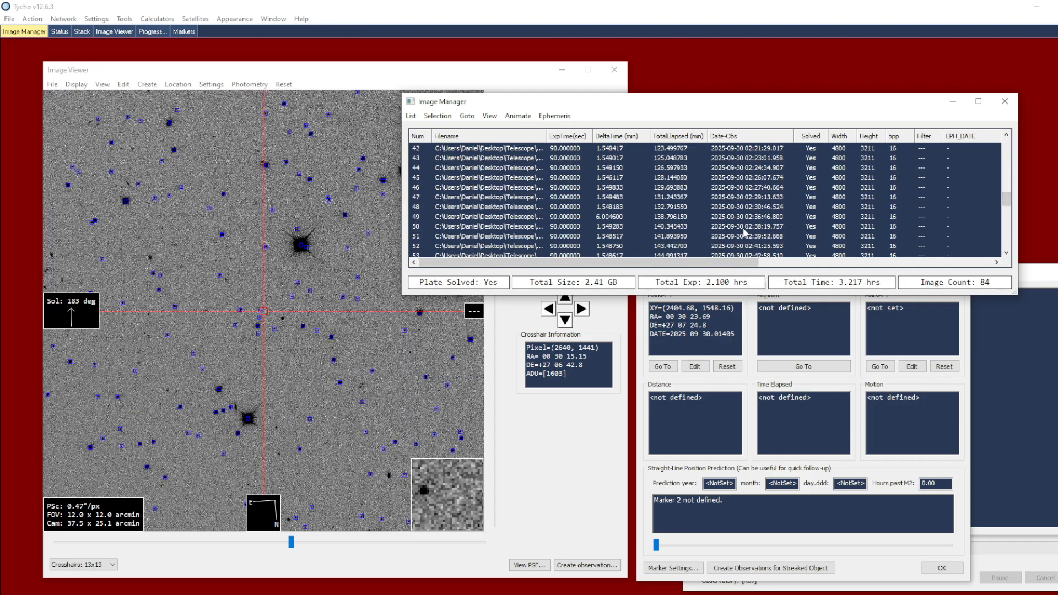
pyautogui.click(744, 231)
pyautogui.scroll(-9, 634, 232)
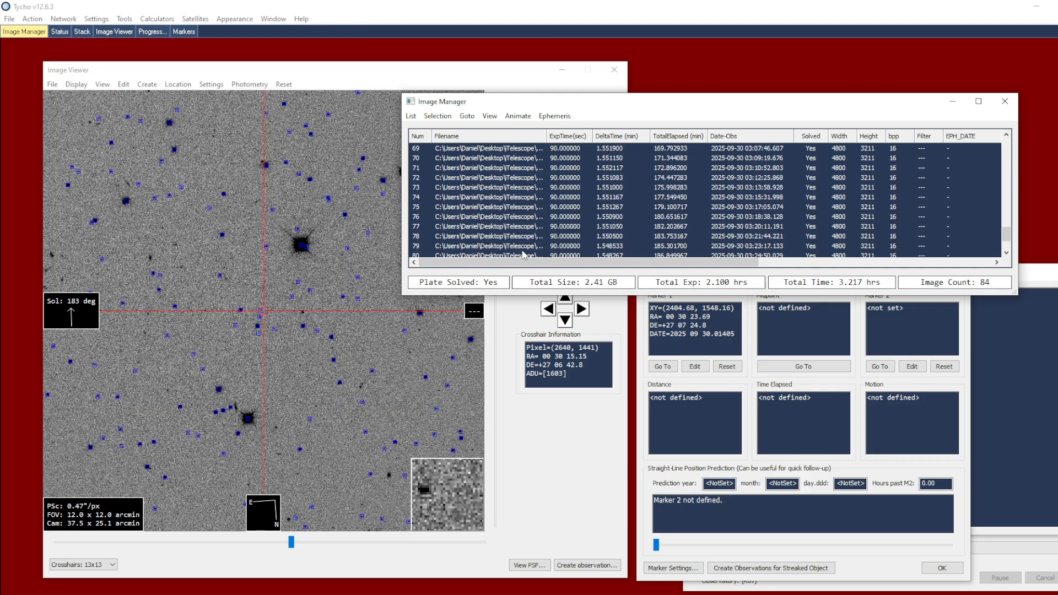
pyautogui.click(522, 249)
pyautogui.scroll(-2, 522, 249)
pyautogui.click(522, 248)
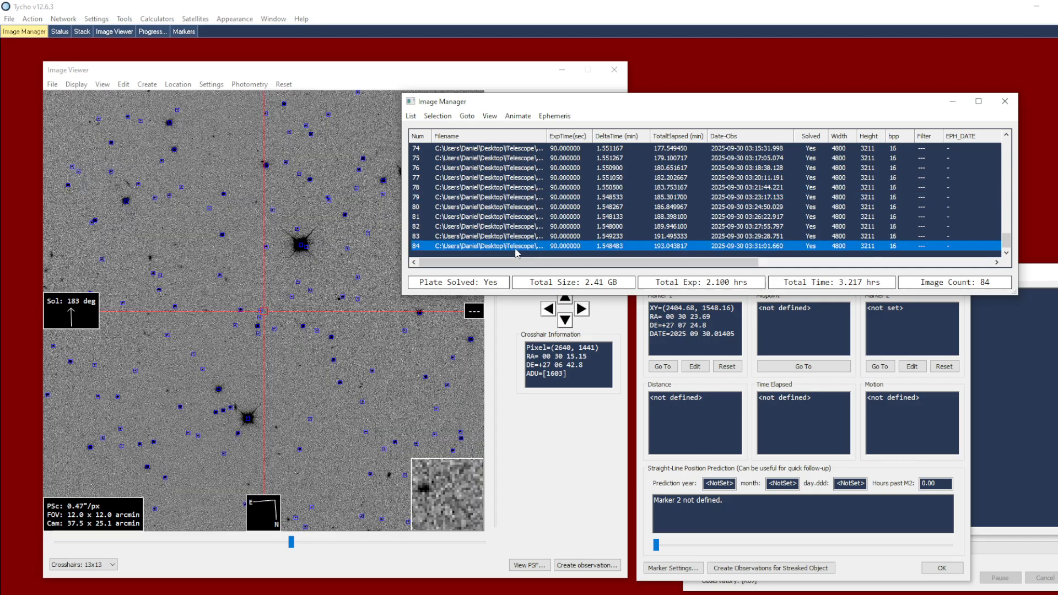
# Step: Centre the crosshairs on the moving object in image 84 and create Marker 2 there
pyautogui.click(338, 304)
pyautogui.scroll(3, 328, 292)
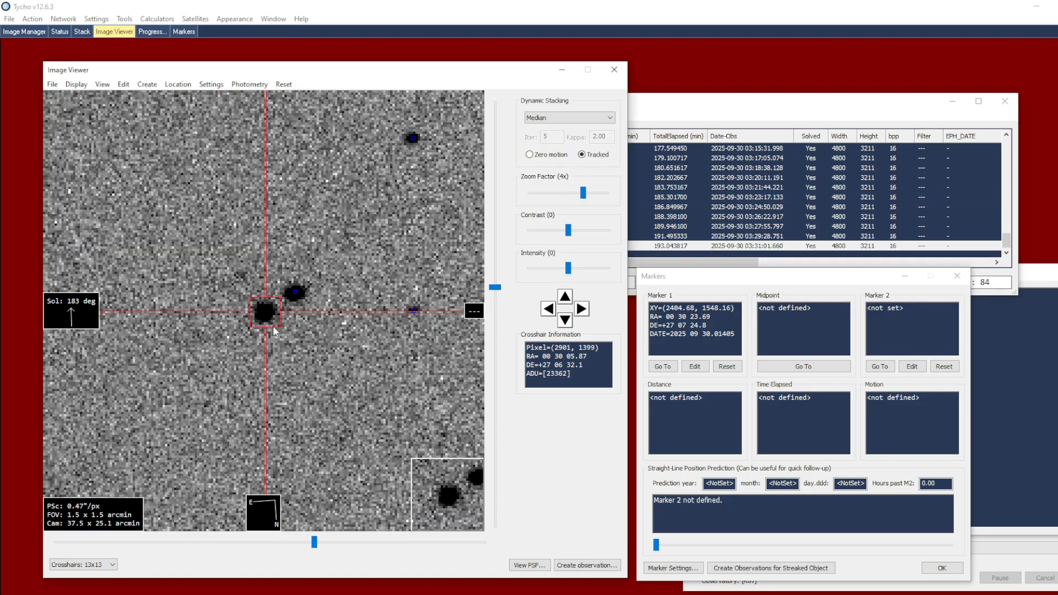
pyautogui.rightClick(306, 328)
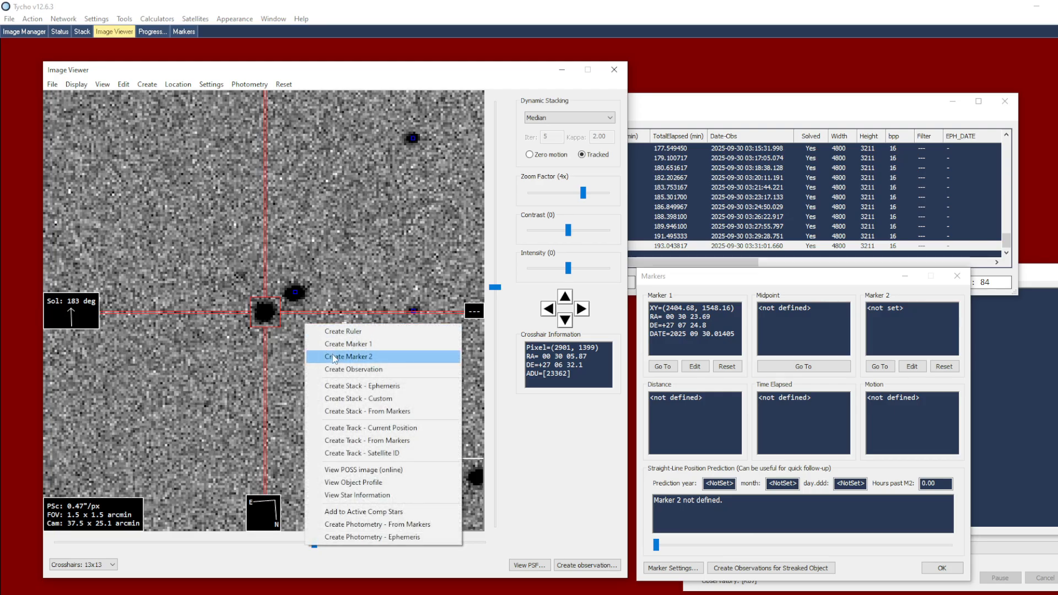
pyautogui.click(334, 358)
# Step: Step back from image 84 to image 30, examining the object's path against the line between the two markers
pyautogui.scroll(-3, 284, 320)
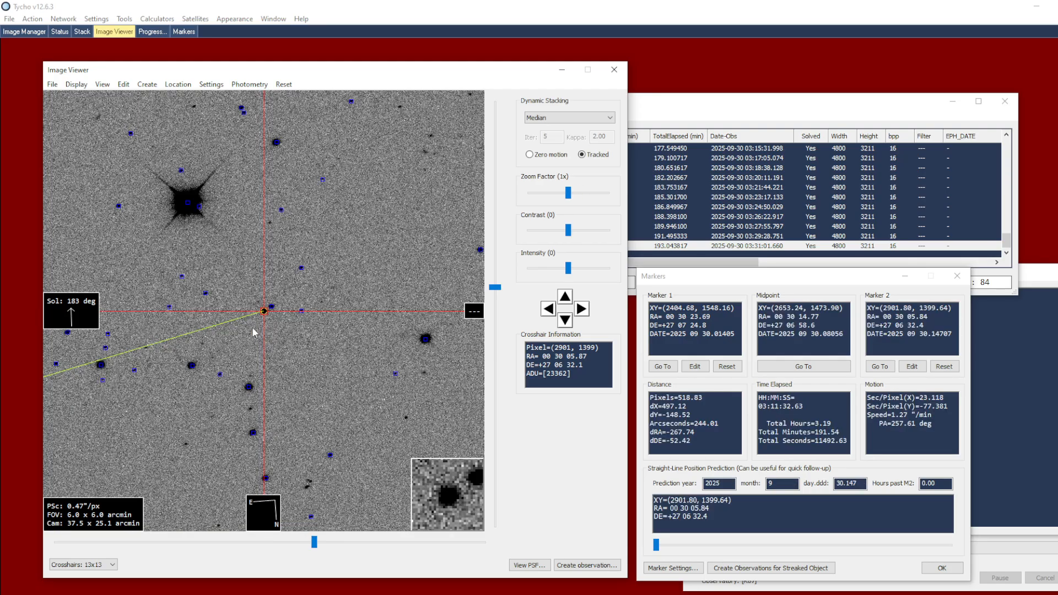
pyautogui.moveTo(284, 320); pyautogui.dragTo(355, 291)
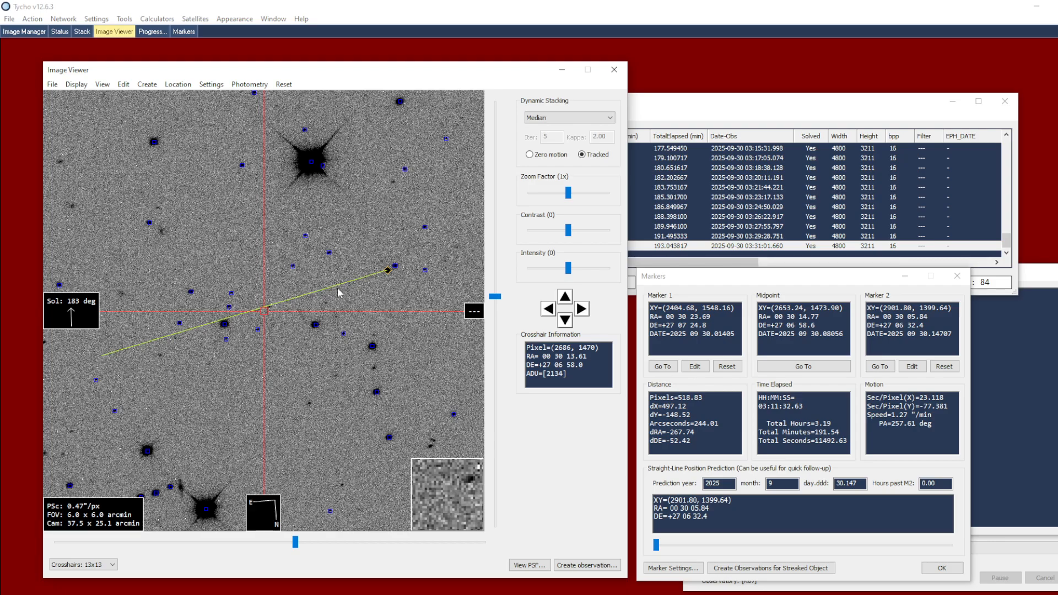
pyautogui.scroll(1, 353, 286)
pyautogui.click(682, 246)
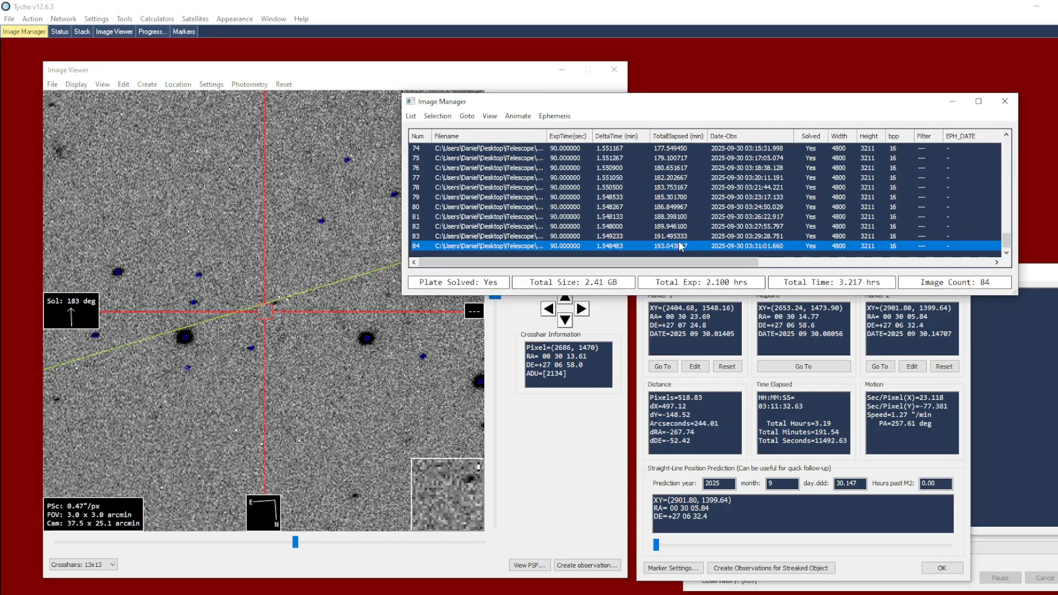
pyautogui.press('Up')
pyautogui.press('Up')
pyautogui.press('Up')
pyautogui.press('Up')
pyautogui.press('Up')
pyautogui.press('Up')
pyautogui.press('Up')
pyautogui.press('Up')
pyautogui.press('Up')
pyautogui.press('Up')
pyautogui.press('Up')
pyautogui.press('Up')
pyautogui.press('Up')
pyautogui.press('Up')
pyautogui.press('Up')
pyautogui.press('Up')
pyautogui.press('Up')
pyautogui.press('Up')
pyautogui.press('Up')
pyautogui.press('Up')
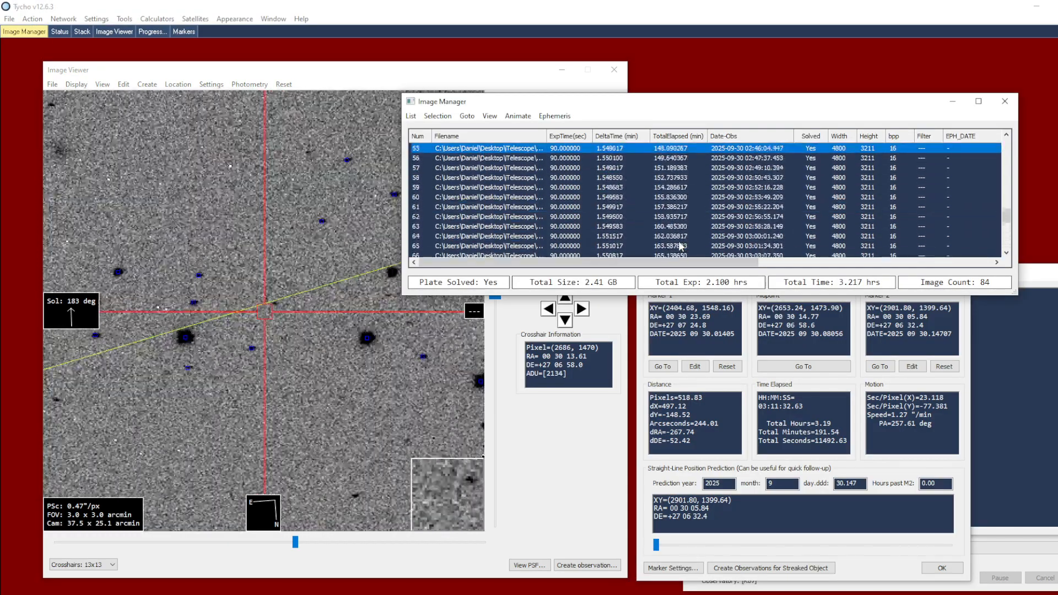
pyautogui.press('Up')
pyautogui.press('Up')
pyautogui.press('Up')
pyautogui.press('Up')
pyautogui.press('Up')
pyautogui.press('Up')
pyautogui.press('Up')
pyautogui.press('Up')
pyautogui.press('Up')
pyautogui.press('Up')
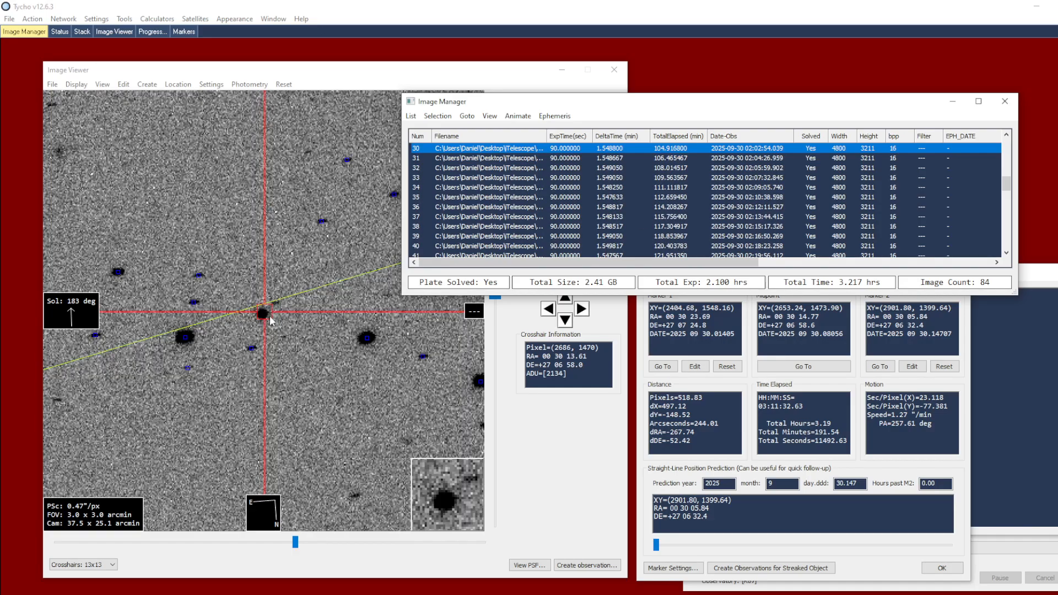
pyautogui.click(270, 315)
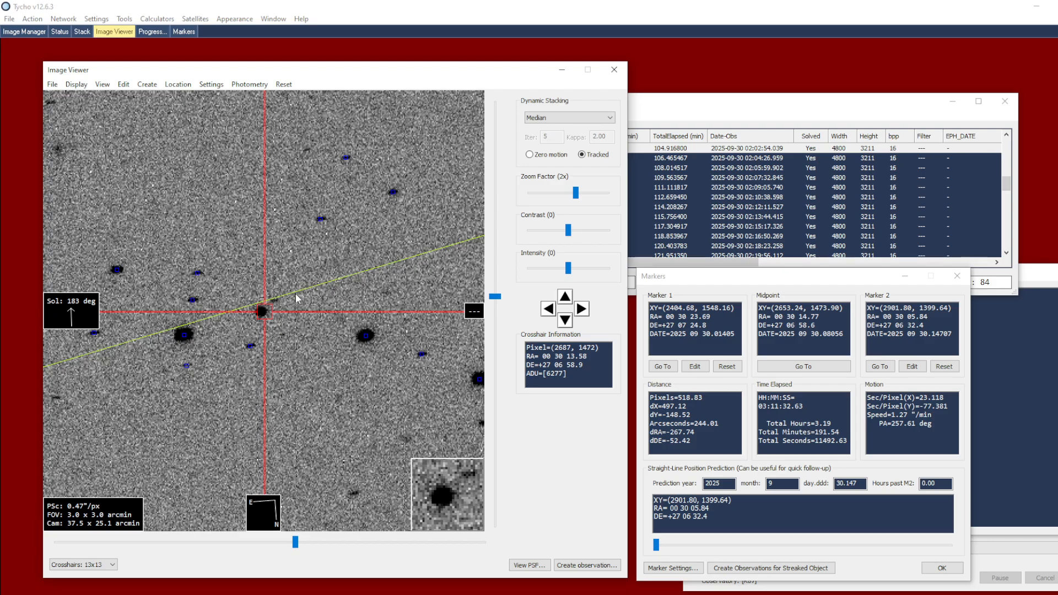
# Step: Attach the JPL Horizons ephemeris for 2025 FA22 to the dataset
pyautogui.click(677, 116)
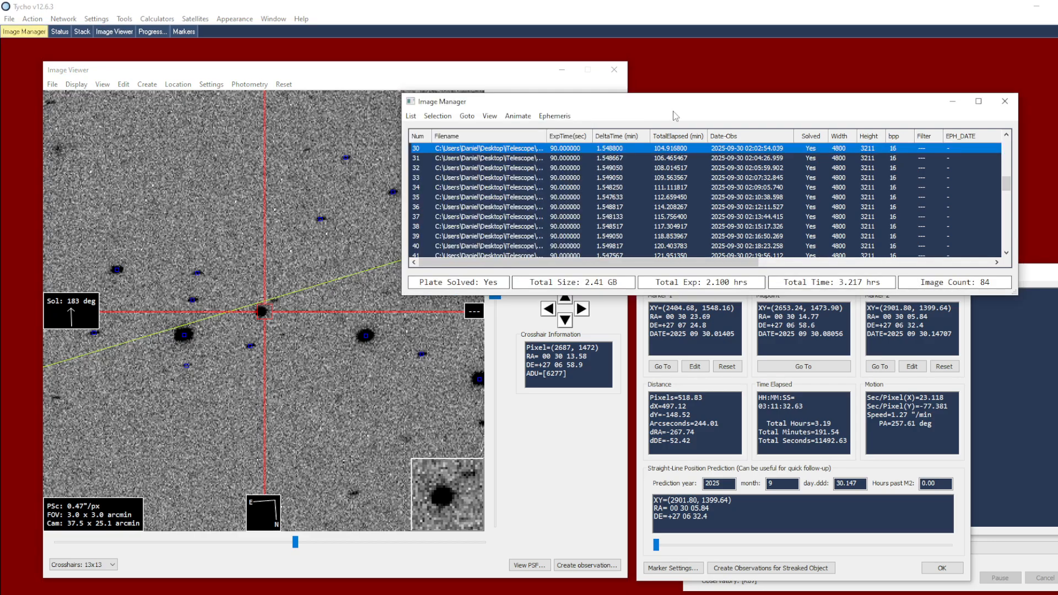
pyautogui.click(556, 116)
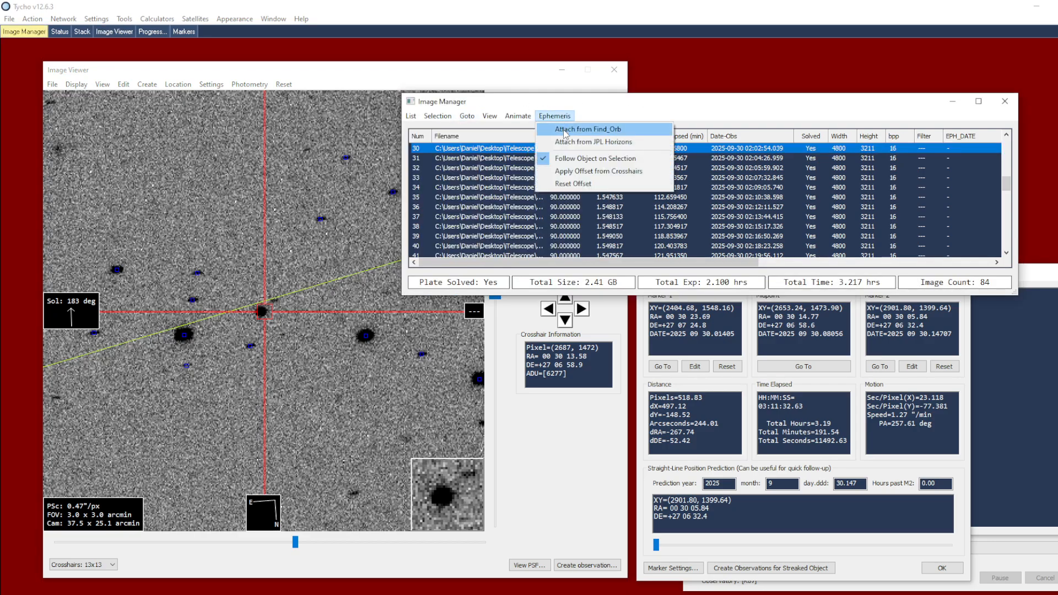
pyautogui.click(608, 142)
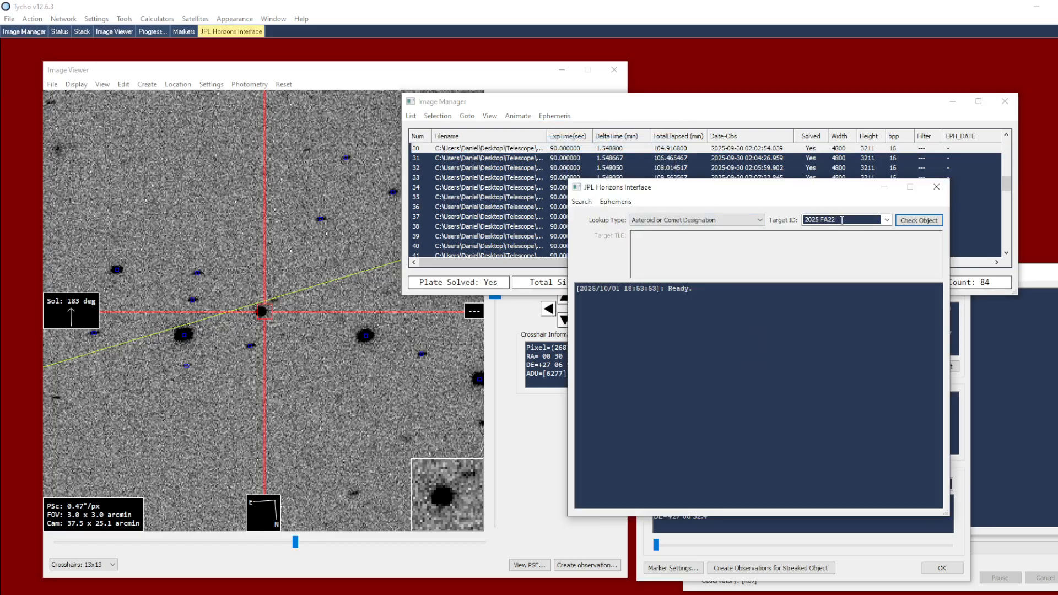
pyautogui.click(626, 203)
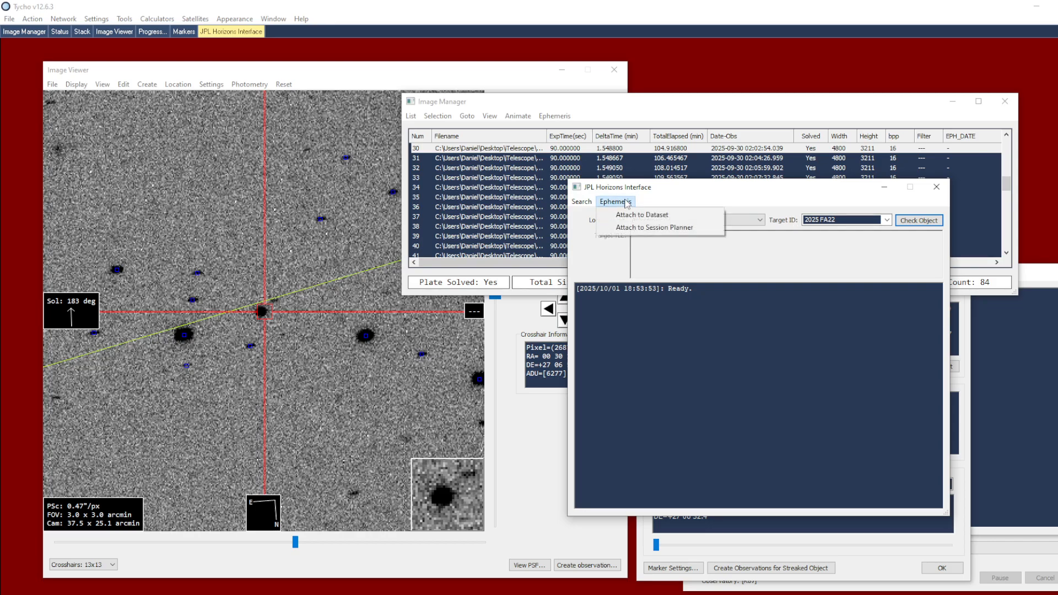
pyautogui.click(678, 218)
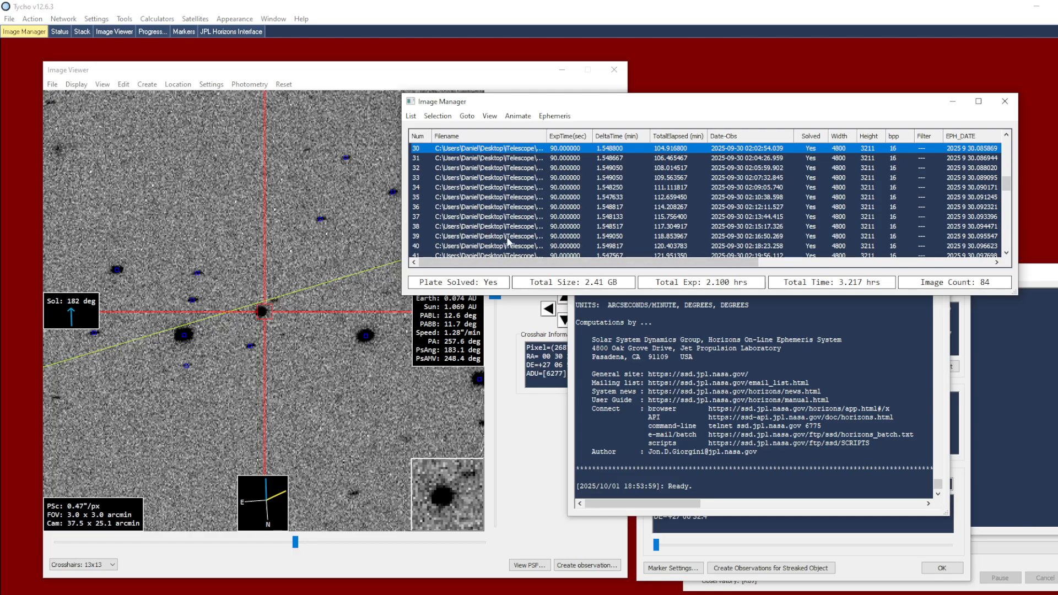
# Step: Review the attached ephemeris columns in the image list and select image 36 to check the object's predicted position
pyautogui.moveTo(562, 263); pyautogui.dragTo(797, 263)
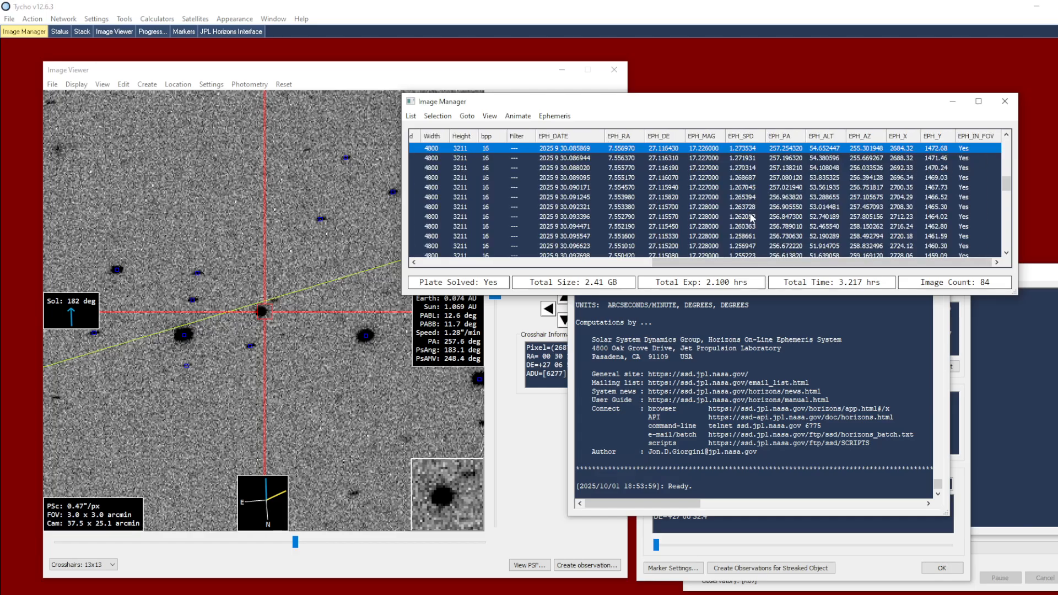
pyautogui.moveTo(763, 269); pyautogui.dragTo(728, 265)
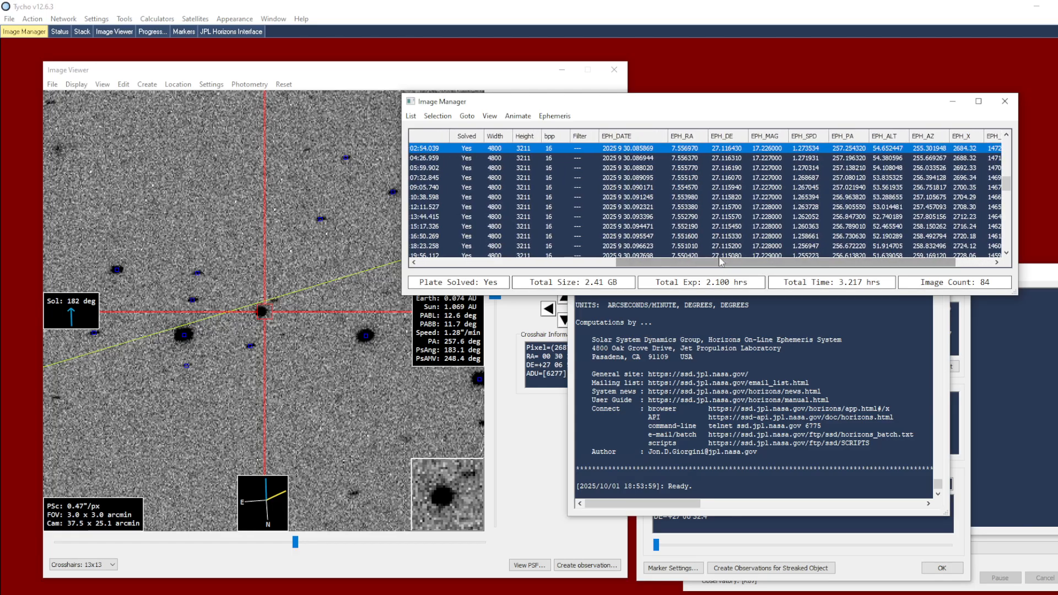
pyautogui.click(660, 210)
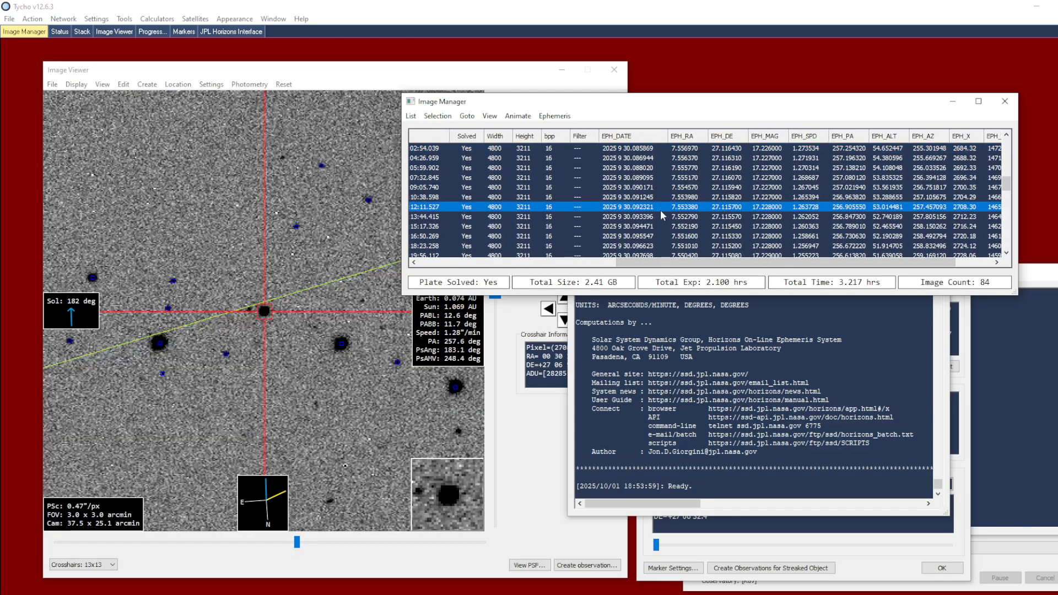
# Step: Step forward and back through the image list, checking the object against the crosshairs at the ephemeris position in each image
pyautogui.press('Down')
pyautogui.press('Down')
pyautogui.press('Down')
pyautogui.press('Down')
pyautogui.press('Down')
pyautogui.press('Down')
pyautogui.press('Down')
pyautogui.press('Down')
pyautogui.press('Down')
pyautogui.press('Down')
pyautogui.press('Down')
pyautogui.press('Down')
pyautogui.press('Down')
pyautogui.press('Down')
pyautogui.press('Down')
pyautogui.press('Down')
pyautogui.press('Down')
pyautogui.press('Down')
pyautogui.press('Down')
pyautogui.press('Down')
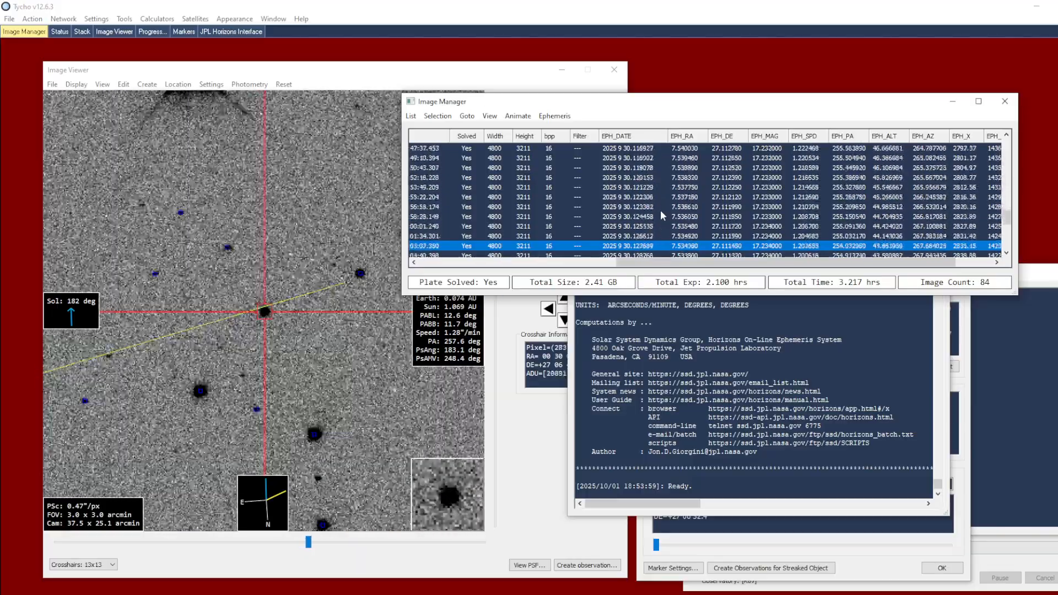
pyautogui.press('Down')
pyautogui.press('Down')
pyautogui.press('Down')
pyautogui.press('Down')
pyautogui.press('Down')
pyautogui.press('Down')
pyautogui.press('Down')
pyautogui.press('Down')
pyautogui.press('Down')
pyautogui.press('Down')
pyautogui.press('Down')
pyautogui.press('Down')
pyautogui.press('Up')
pyautogui.press('Up')
pyautogui.press('Up')
pyautogui.press('Up')
pyautogui.press('Up')
pyautogui.press('Up')
pyautogui.press('Up')
pyautogui.press('Up')
pyautogui.press('Up')
pyautogui.press('Up')
pyautogui.press('Up')
pyautogui.press('Up')
pyautogui.press('Up')
pyautogui.press('Up')
pyautogui.press('Up')
pyautogui.press('Up')
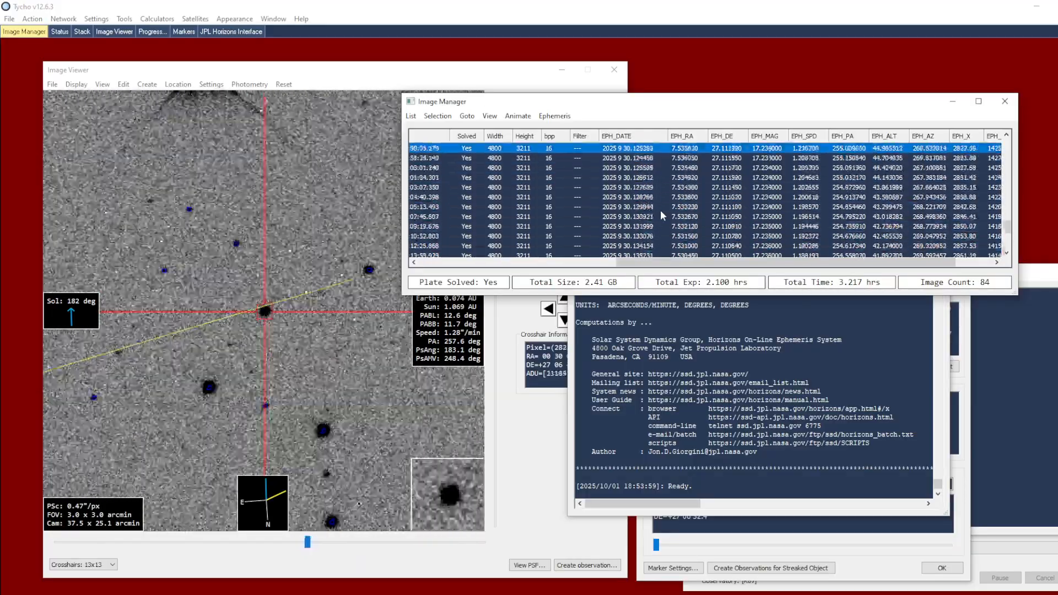
pyautogui.press('Up')
pyautogui.press('Up')
pyautogui.press('Up')
pyautogui.press('Up')
pyautogui.press('Up')
pyautogui.press('Up')
pyautogui.press('Up')
pyautogui.press('Up')
pyautogui.press('Up')
pyautogui.press('Up')
pyautogui.press('Up')
pyautogui.press('Up')
pyautogui.press('Up')
pyautogui.press('Up')
pyautogui.press('Up')
pyautogui.press('Up')
pyautogui.press('Up')
pyautogui.press('Up')
pyautogui.press('Up')
pyautogui.press('Up')
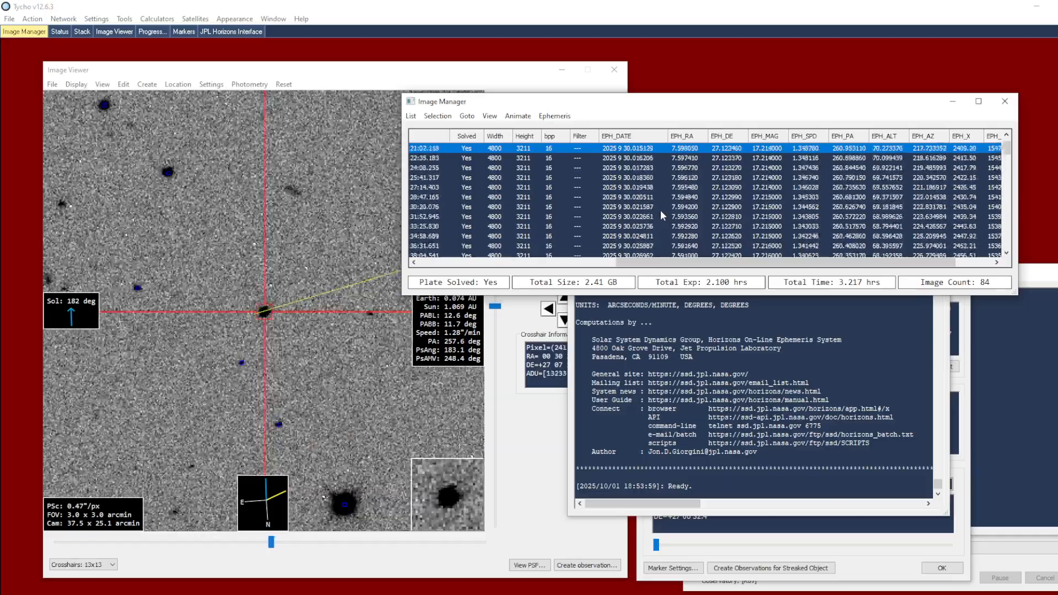
pyautogui.press('Down')
pyautogui.press('Down')
pyautogui.press('Down')
pyautogui.press('Down')
pyautogui.press('Down')
pyautogui.press('Down')
pyautogui.press('Down')
pyautogui.press('Down')
pyautogui.press('Down')
pyautogui.press('Down')
pyautogui.press('Down')
pyautogui.press('Down')
pyautogui.press('Down')
pyautogui.press('Down')
pyautogui.press('Down')
pyautogui.press('Down')
pyautogui.press('Down')
pyautogui.press('Down')
pyautogui.press('Down')
pyautogui.press('Down')
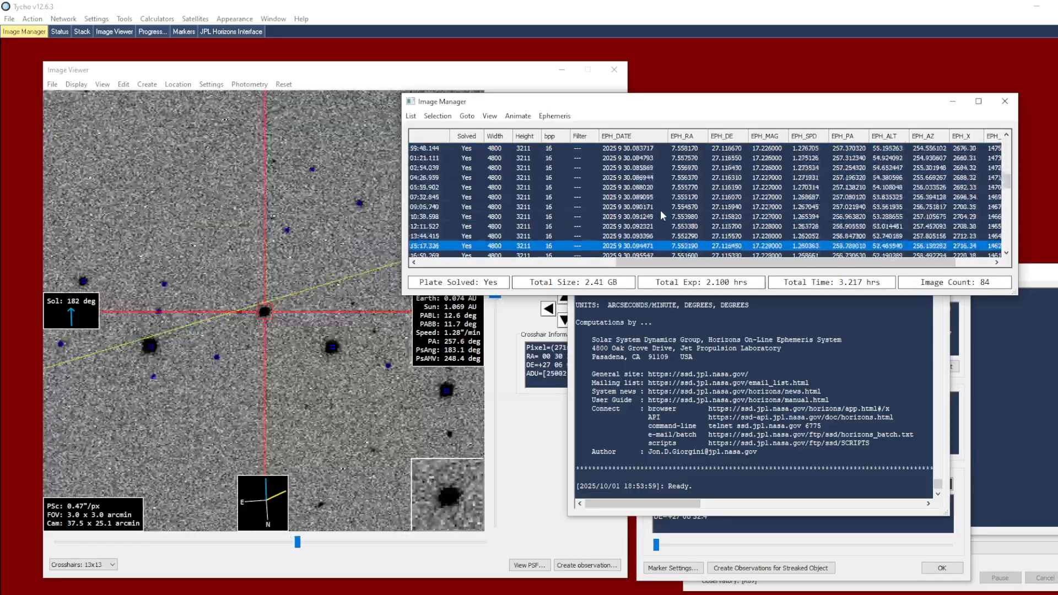
pyautogui.press('Down')
pyautogui.press('Down')
pyautogui.press('Down')
pyautogui.press('Down')
pyautogui.press('Down')
pyautogui.press('Down')
pyautogui.press('Down')
pyautogui.press('Down')
pyautogui.press('Down')
pyautogui.press('Down')
pyautogui.press('Down')
pyautogui.press('Down')
pyautogui.press('Down')
pyautogui.press('Down')
pyautogui.press('Down')
pyautogui.press('Down')
pyautogui.press('Down')
pyautogui.press('Down')
pyautogui.press('Down')
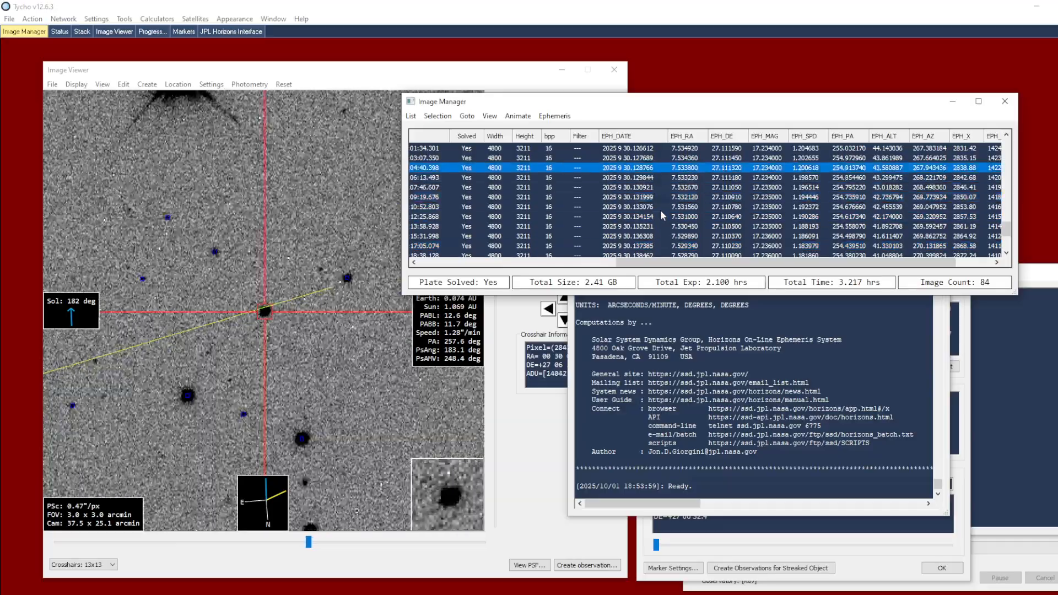
pyautogui.press('Up')
pyautogui.press('Up')
pyautogui.press('Up')
pyautogui.press('Up')
pyautogui.press('Up')
pyautogui.press('Up')
pyautogui.press('Up')
pyautogui.press('Up')
pyautogui.press('Up')
pyautogui.press('Up')
pyautogui.press('Up')
pyautogui.press('Up')
pyautogui.press('Up')
pyautogui.press('Up')
pyautogui.press('Up')
pyautogui.press('Up')
pyautogui.press('Up')
pyautogui.press('Up')
pyautogui.press('Up')
pyautogui.press('Up')
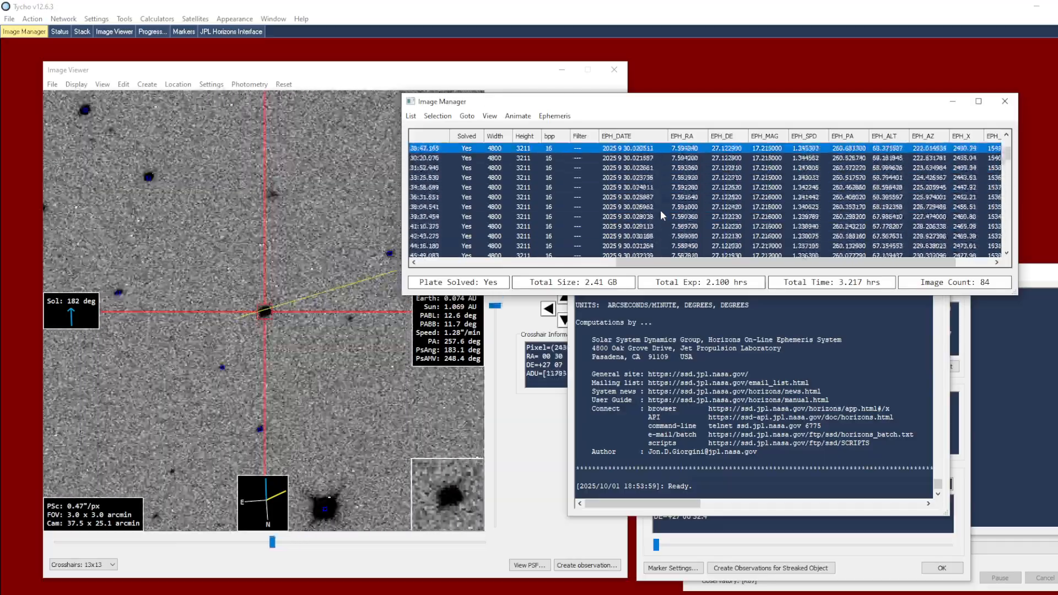
pyautogui.press('Down')
pyautogui.press('Down')
pyautogui.press('Down')
pyautogui.press('Down')
pyautogui.press('Down')
pyautogui.press('Down')
pyautogui.press('Down')
pyautogui.press('Down')
pyautogui.press('Down')
pyautogui.press('Down')
pyautogui.press('Down')
pyautogui.press('Down')
pyautogui.press('Down')
pyautogui.press('Down')
pyautogui.press('Down')
pyautogui.press('Down')
pyautogui.press('Down')
pyautogui.press('Down')
pyautogui.press('Down')
pyautogui.press('Down')
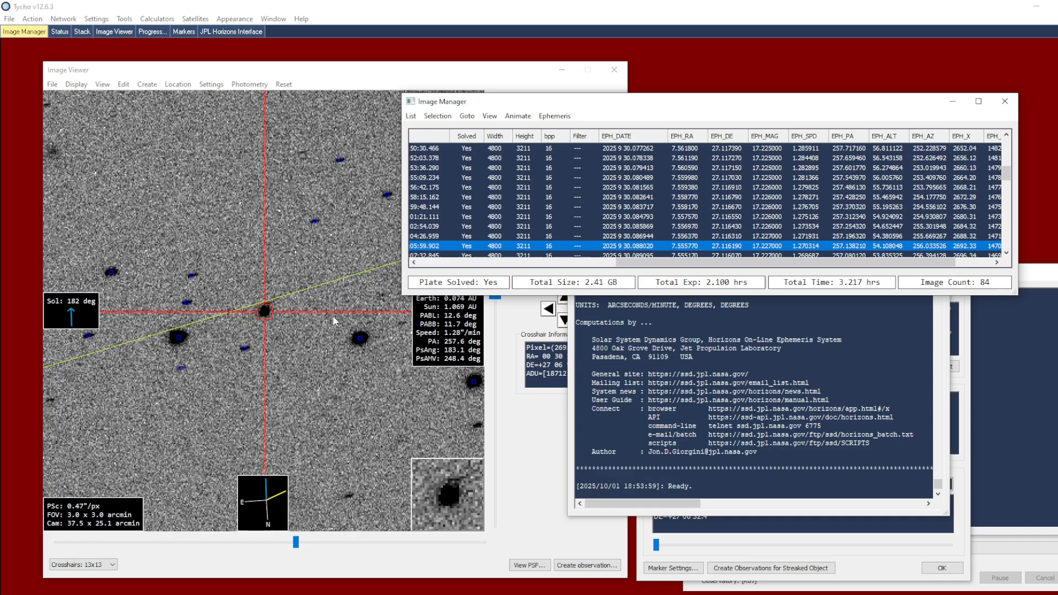
# Step: Create a trial observation of the object in image 32 and clear the observation list
pyautogui.click(264, 310)
pyautogui.rightClick(284, 329)
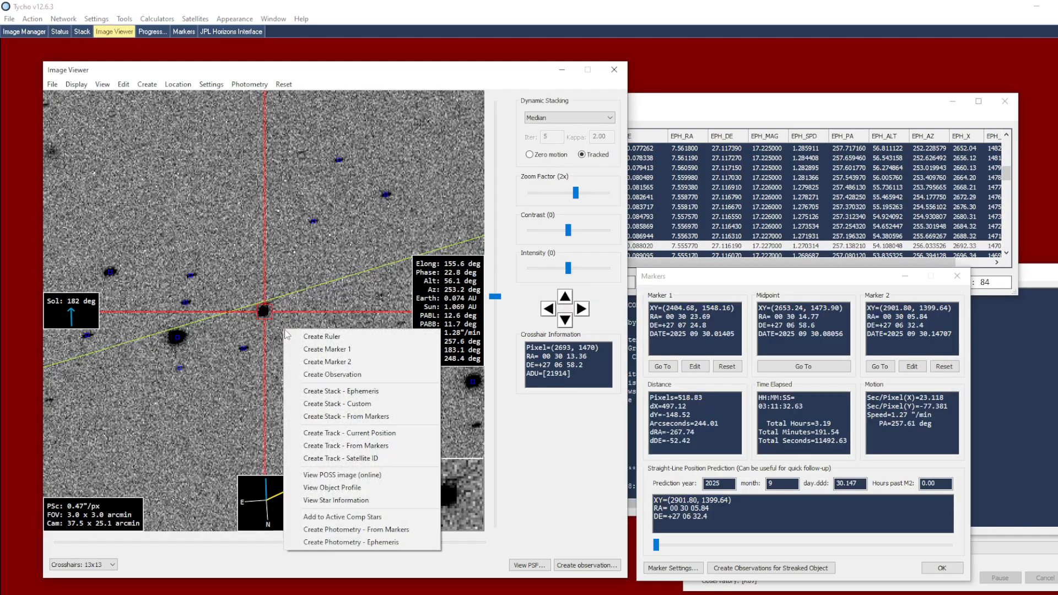
pyautogui.click(319, 375)
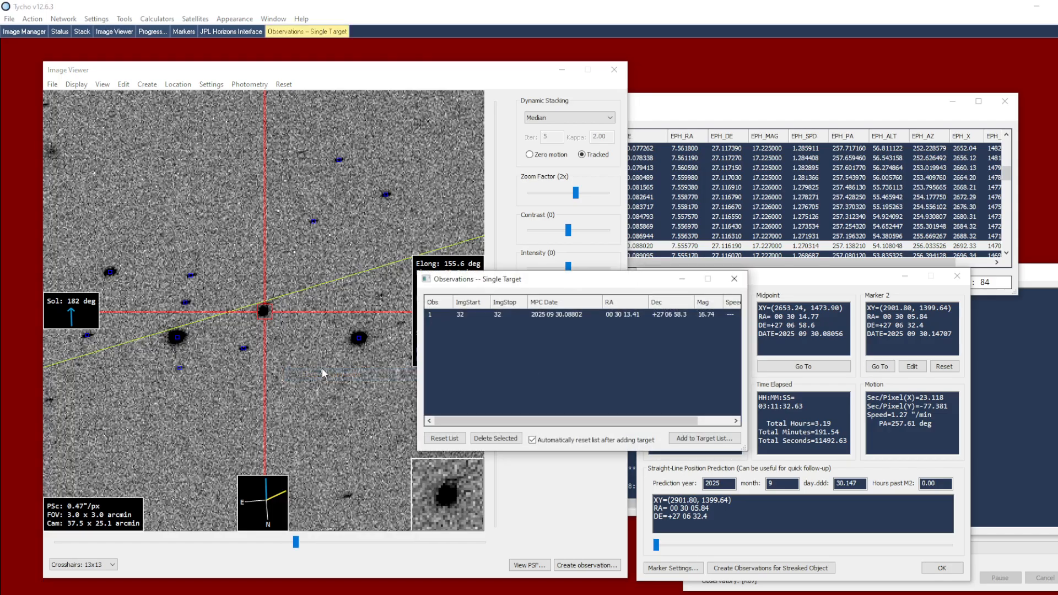
pyautogui.click(455, 436)
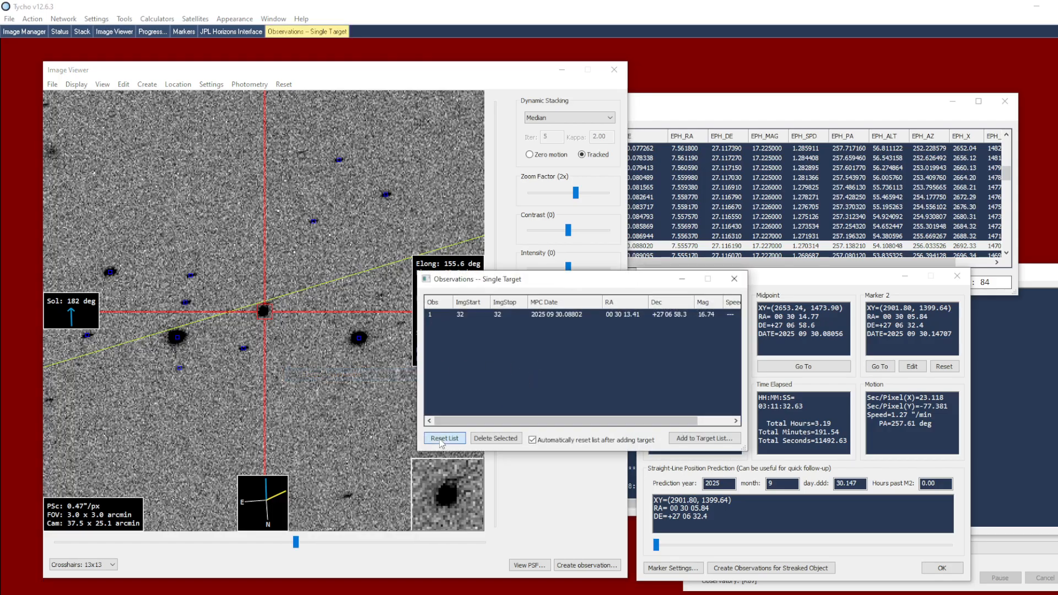
pyautogui.click(326, 317)
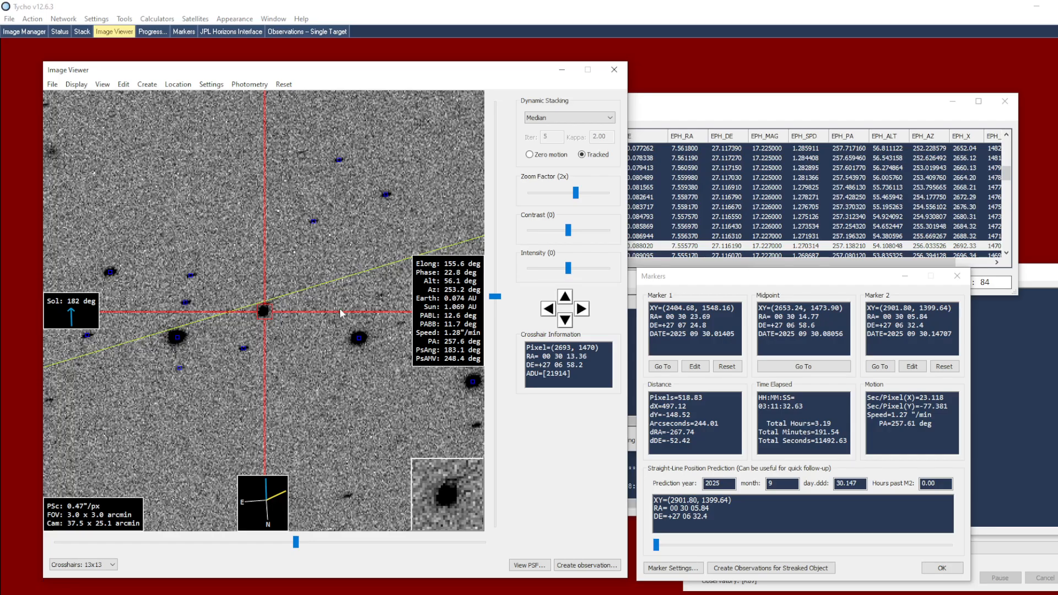
# Step: Select the first third (1/3) of the image set and view its median stack in the image viewer
pyautogui.click(651, 118)
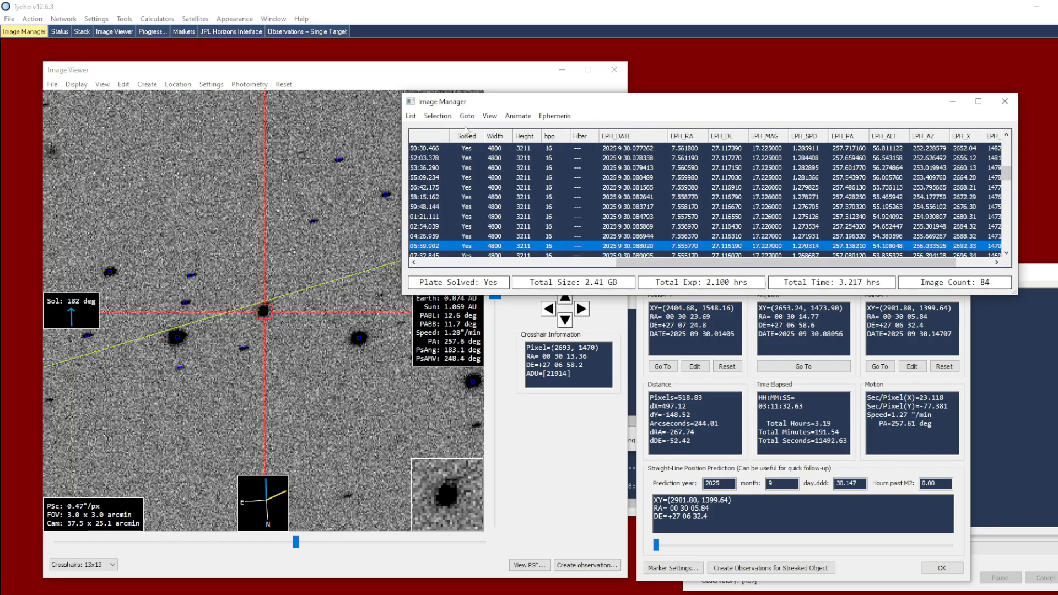
pyautogui.click(438, 115)
pyautogui.moveTo(451, 159)
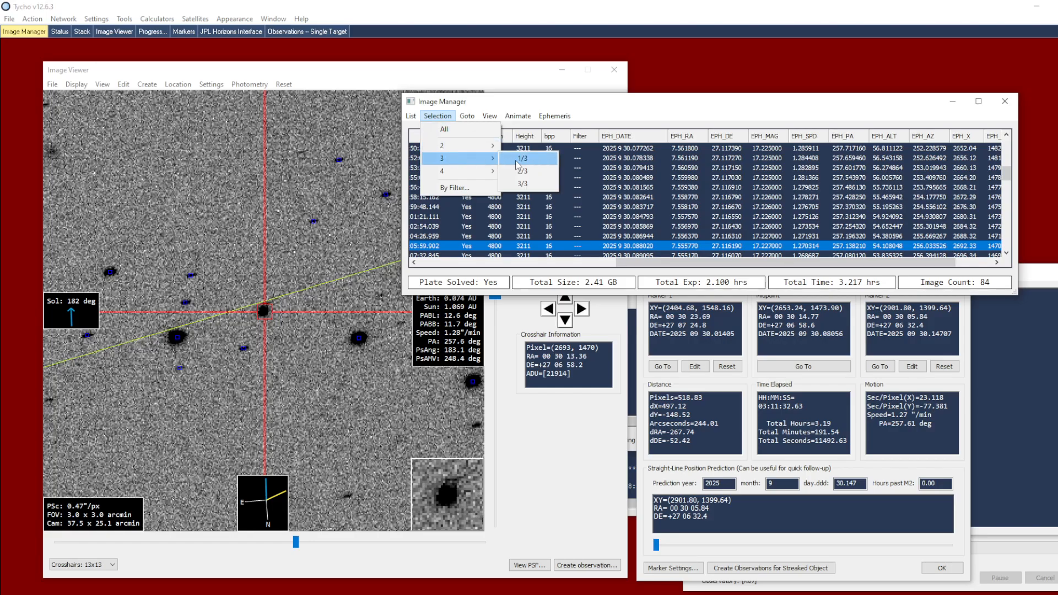
pyautogui.click(539, 164)
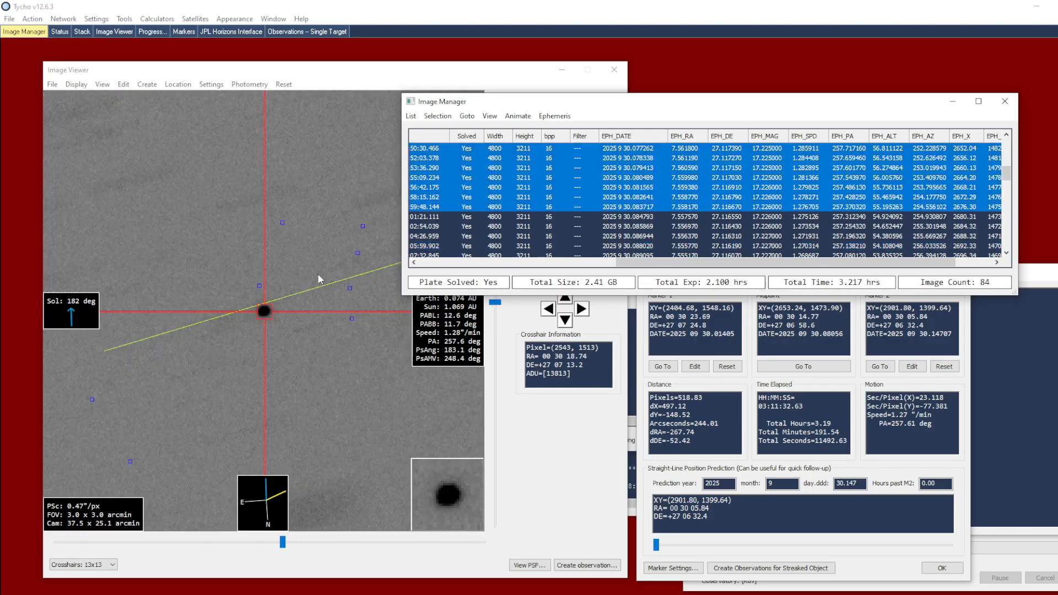
pyautogui.click(317, 273)
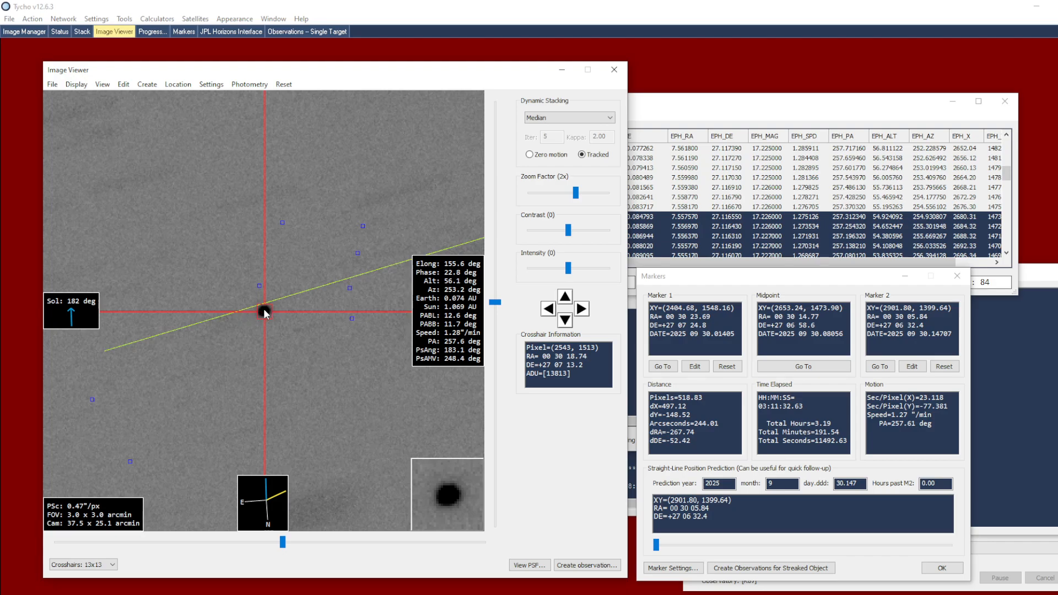
pyautogui.rightClick(283, 319)
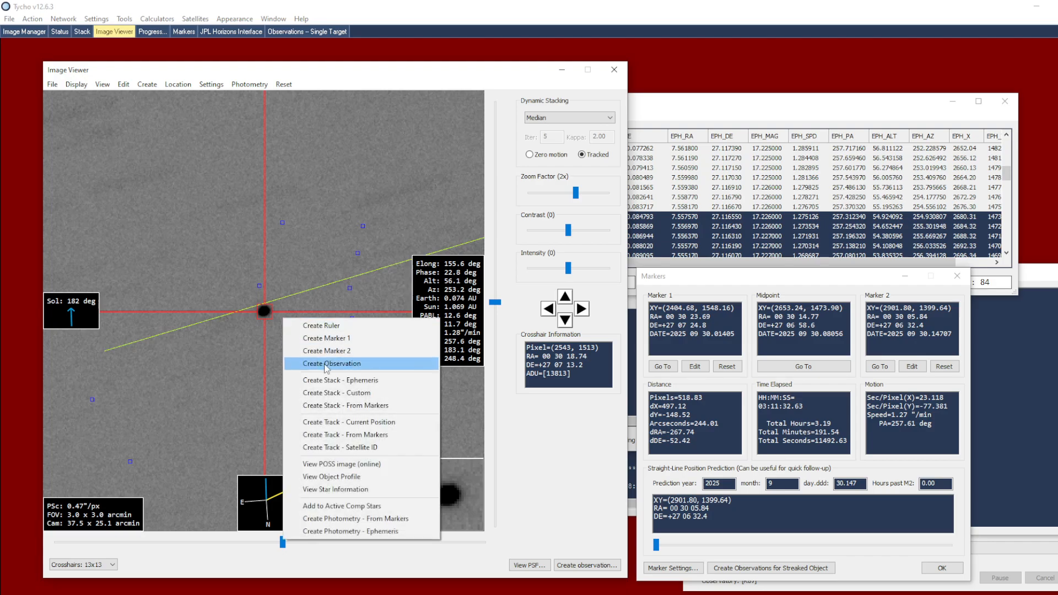
pyautogui.click(328, 303)
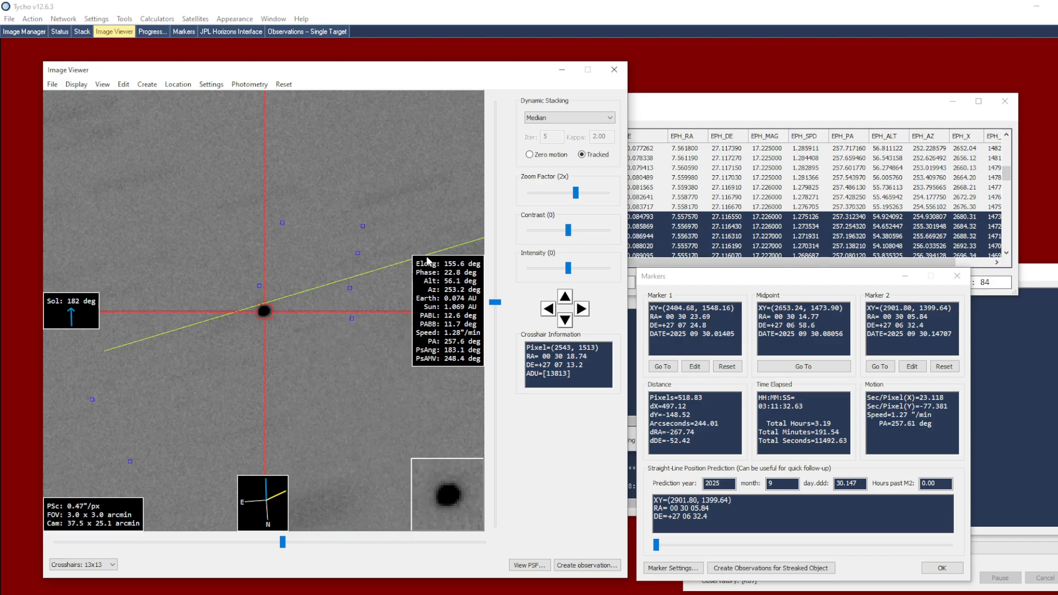
# Step: Set dynamic stacking to Average and create an ephemeris stack from the selected first third of the images
pyautogui.click(534, 121)
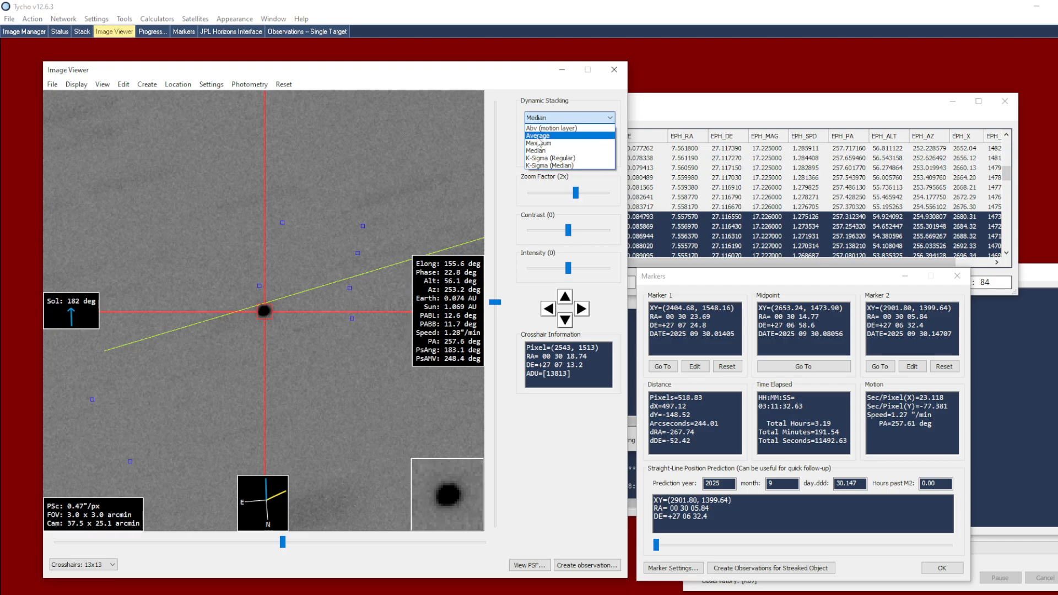
pyautogui.click(540, 135)
pyautogui.rightClick(325, 285)
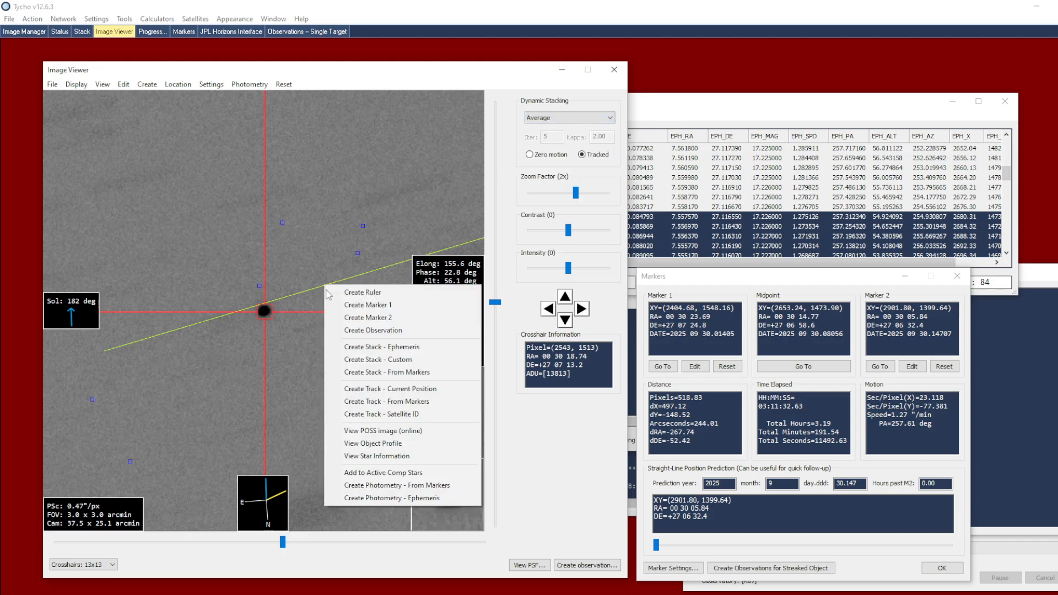
pyautogui.click(348, 348)
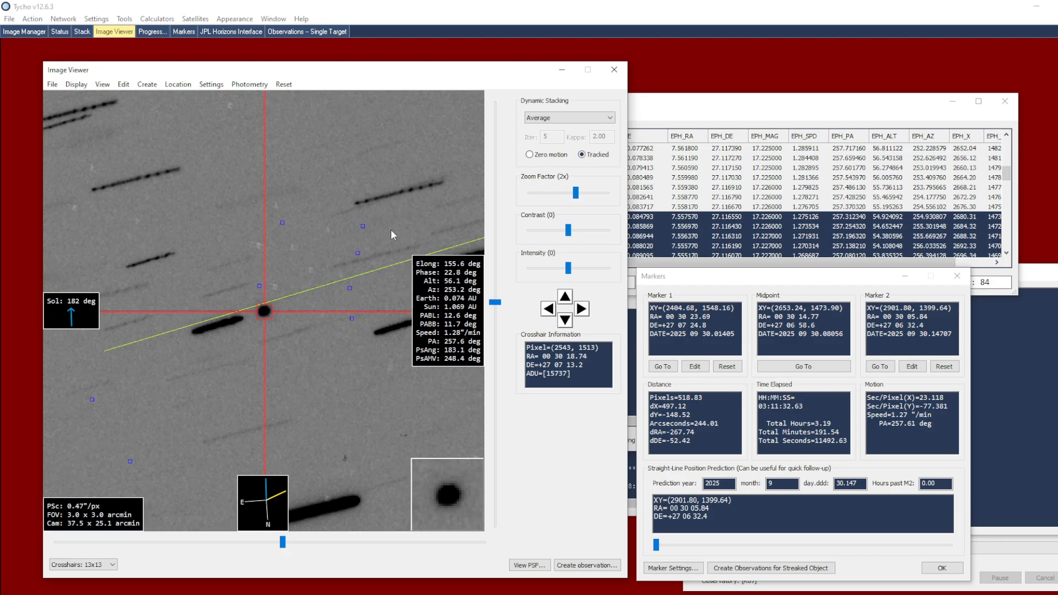
# Step: Select images 25 to 30 and create an average stack of them using the ephemeris
pyautogui.click(669, 177)
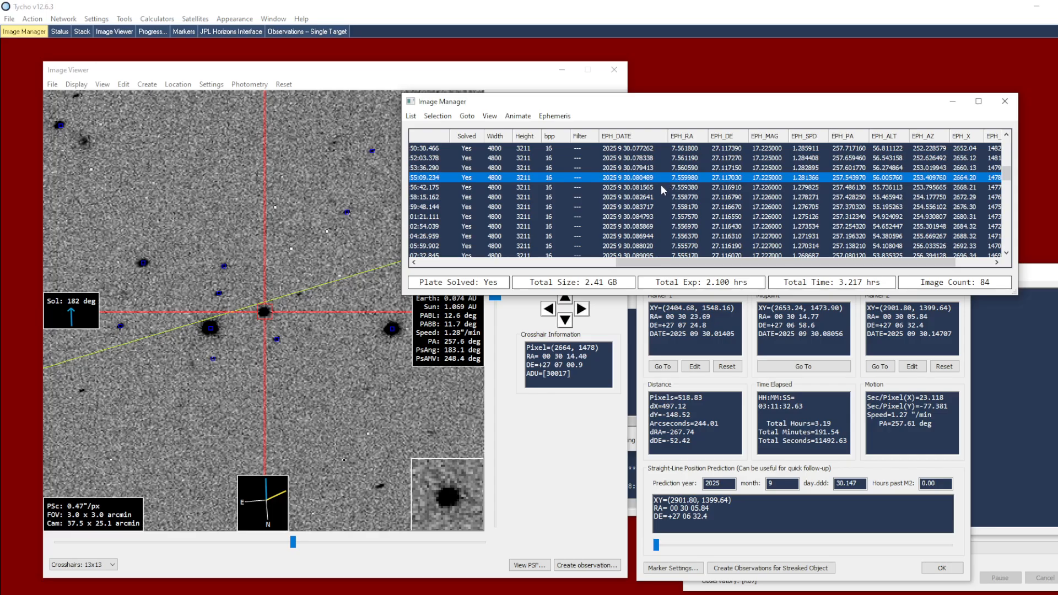
pyautogui.click(437, 116)
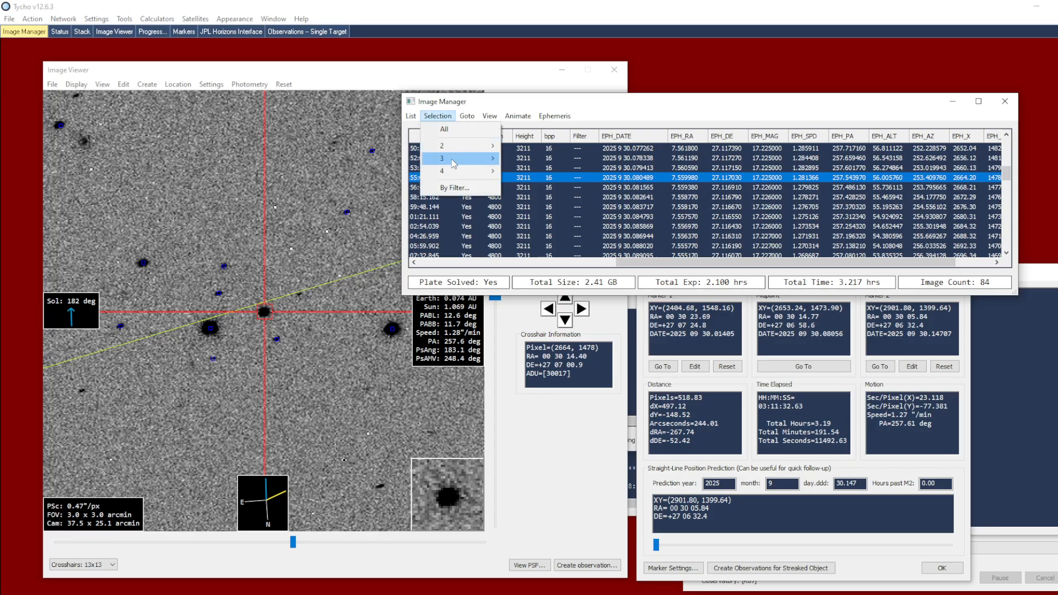
pyautogui.moveTo(453, 164)
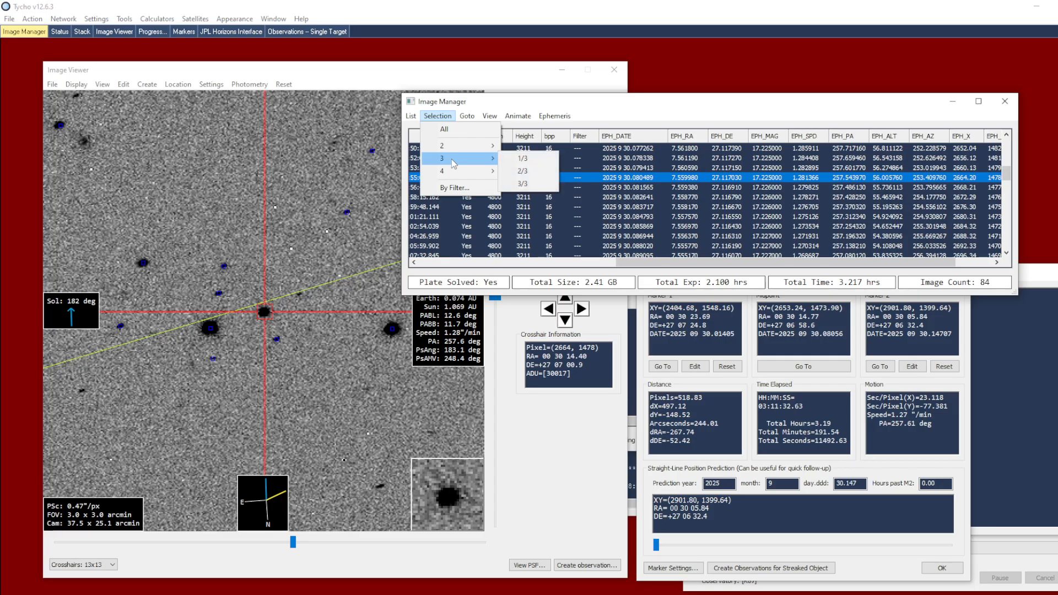
pyautogui.click(529, 184)
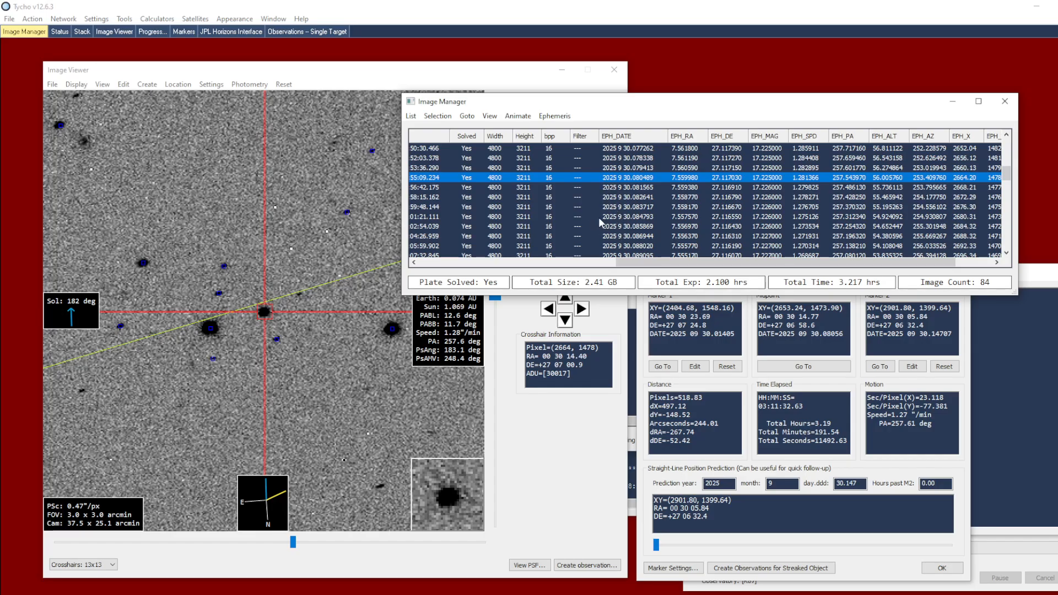
pyautogui.keyDown('shift'); pyautogui.click(620, 226); pyautogui.keyUp('shift')
pyautogui.click(595, 262)
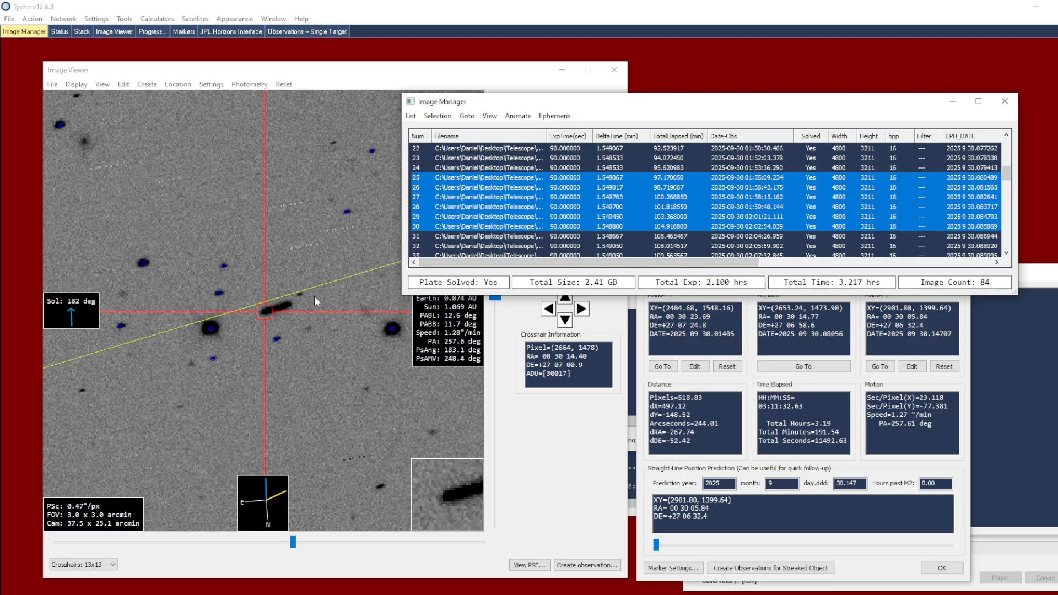
pyautogui.rightClick(303, 323)
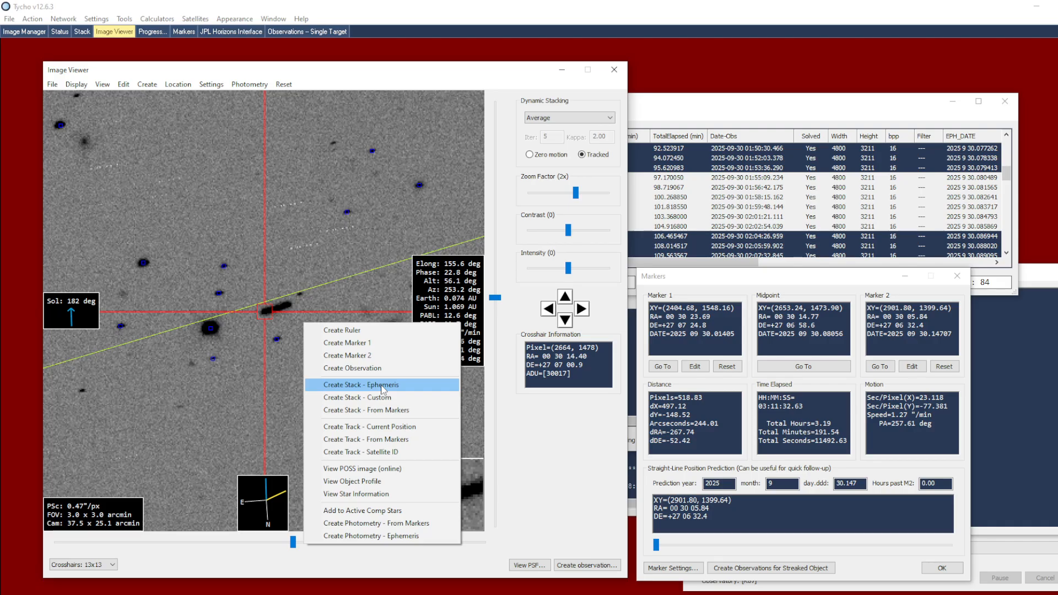
pyautogui.click(382, 385)
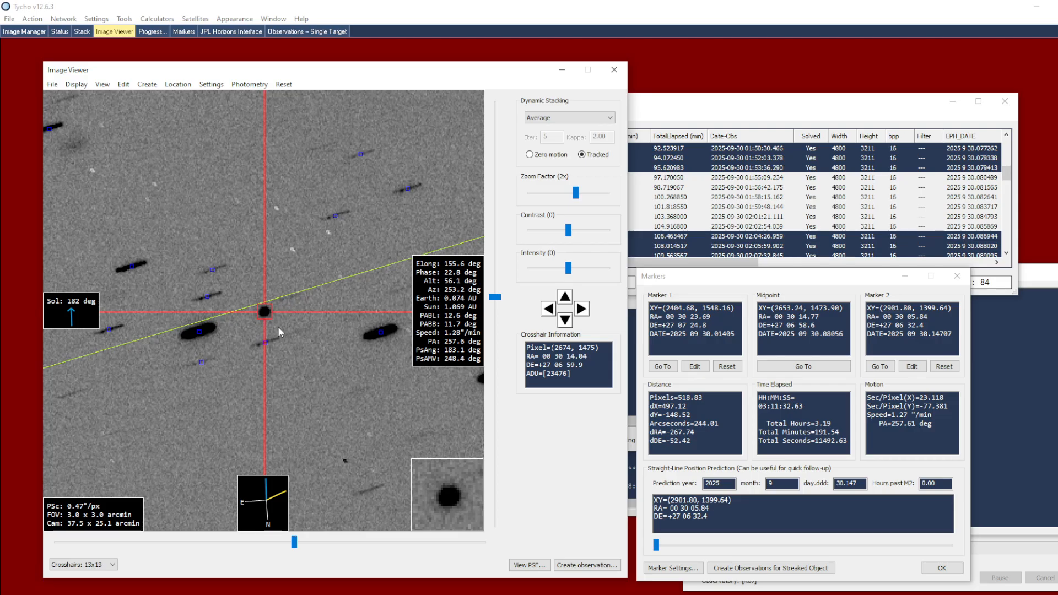
# Step: Create an ephemeris stack from images 1 to 30 and add an observation of the object from it
pyautogui.click(724, 188)
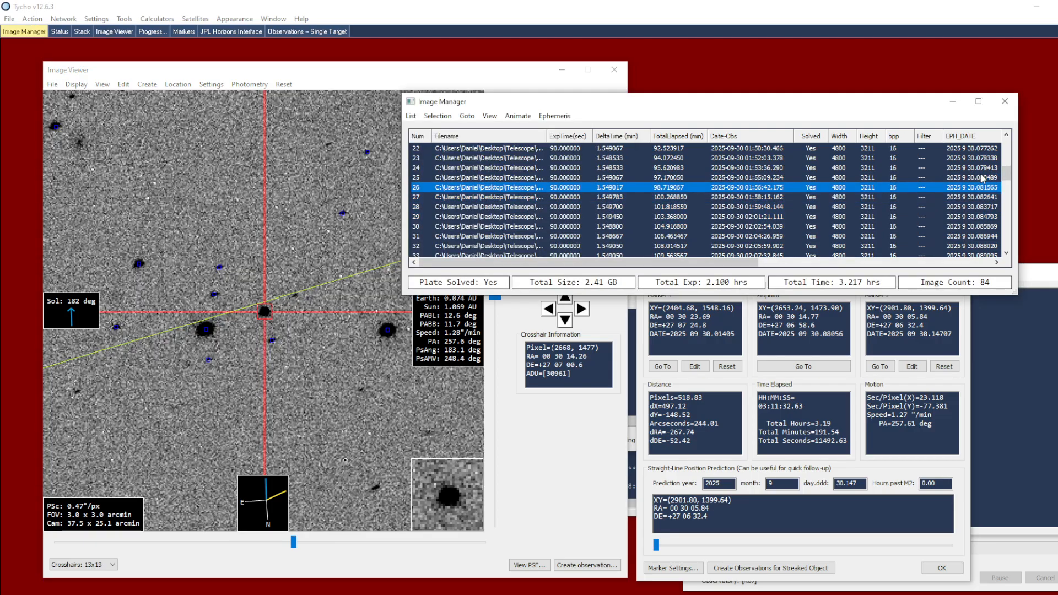
pyautogui.scroll(8, 987, 176)
pyautogui.click(1001, 149)
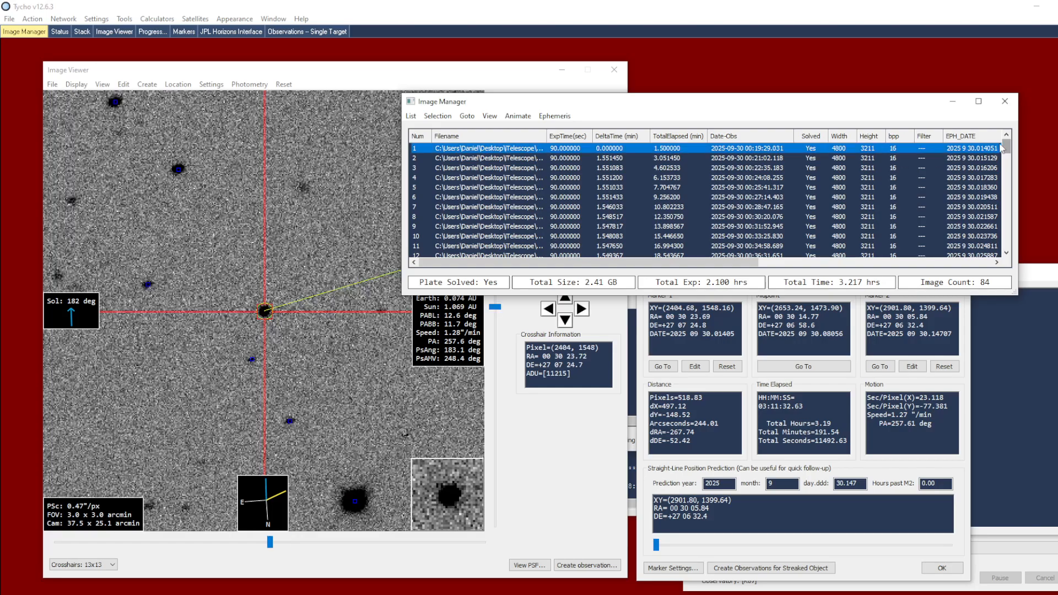
pyautogui.scroll(-8, 886, 192)
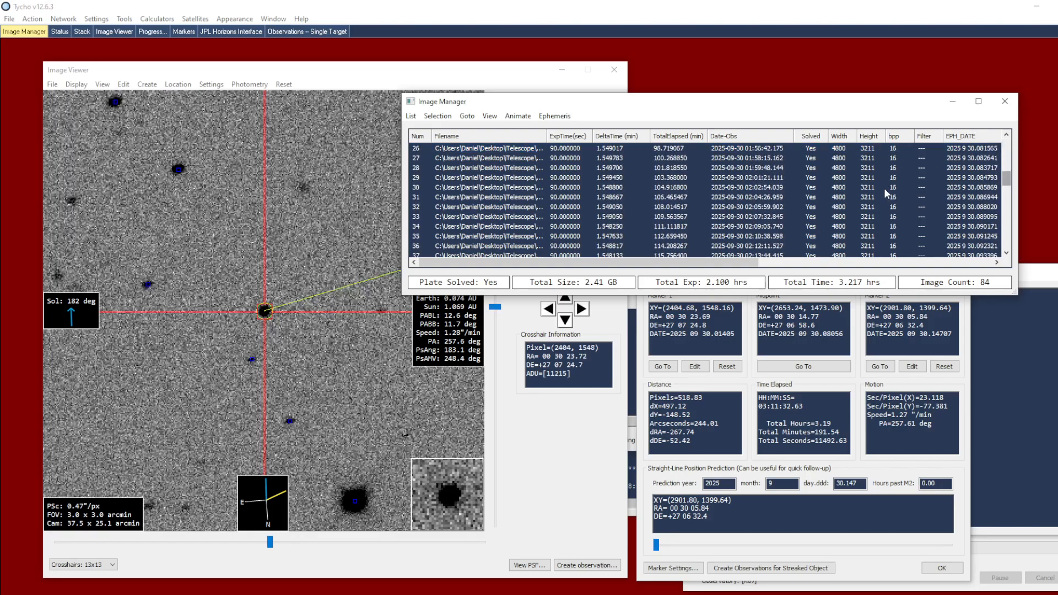
pyautogui.keyDown('shift'); pyautogui.click(457, 188); pyautogui.keyUp('shift')
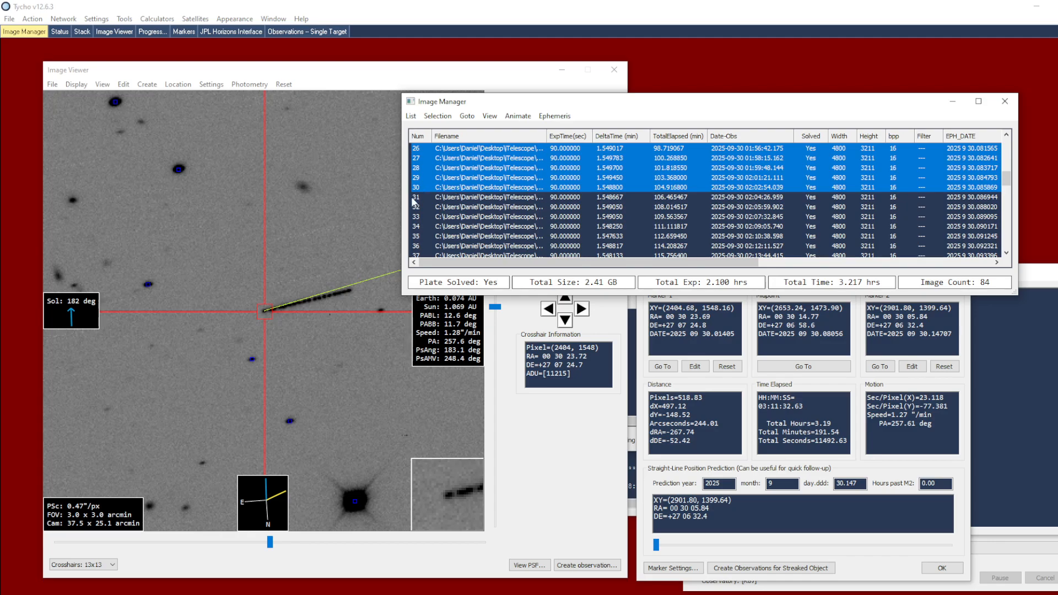
pyautogui.rightClick(307, 309)
pyautogui.click(360, 371)
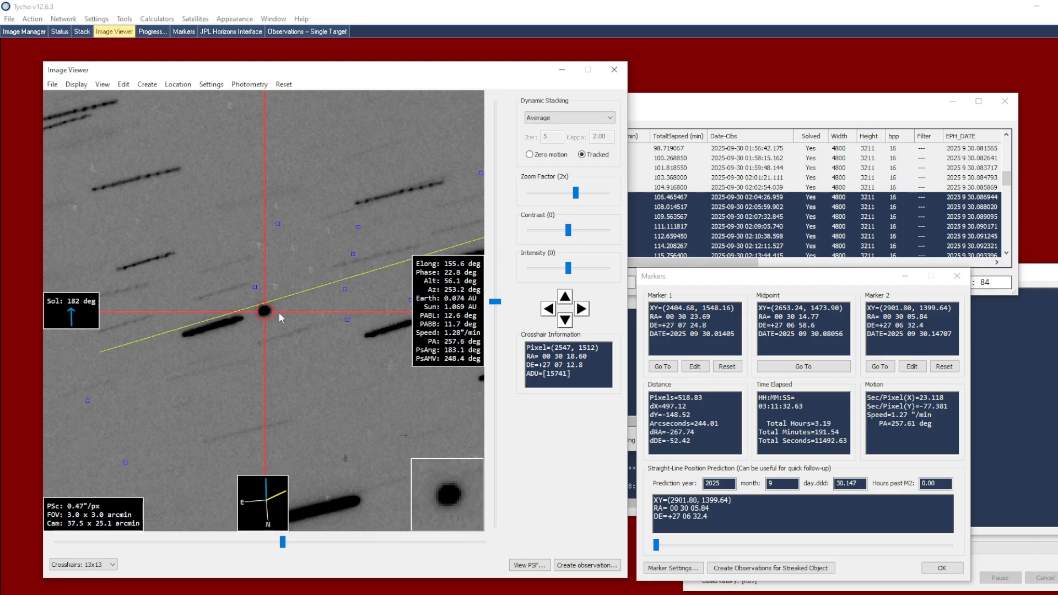
pyautogui.rightClick(279, 312)
pyautogui.click(303, 359)
# Step: Create an ephemeris stack from images 31 to 48 and add an observation of the object from it
pyautogui.click(683, 197)
pyautogui.moveTo(1006, 177); pyautogui.dragTo(1006, 193)
pyautogui.keyDown('shift'); pyautogui.click(470, 246); pyautogui.keyUp('shift')
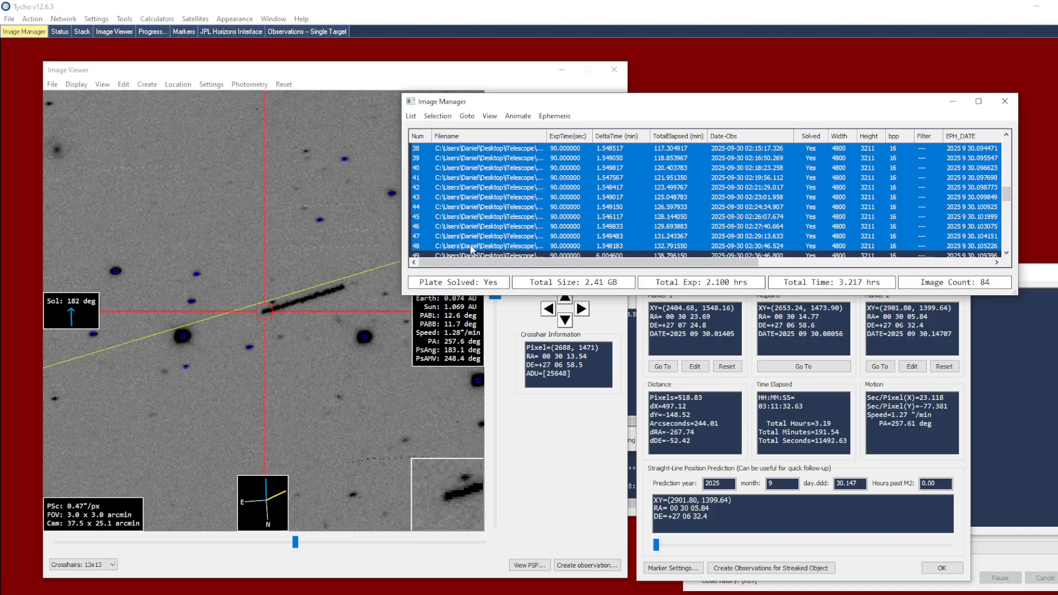
pyautogui.rightClick(305, 309)
pyautogui.click(354, 371)
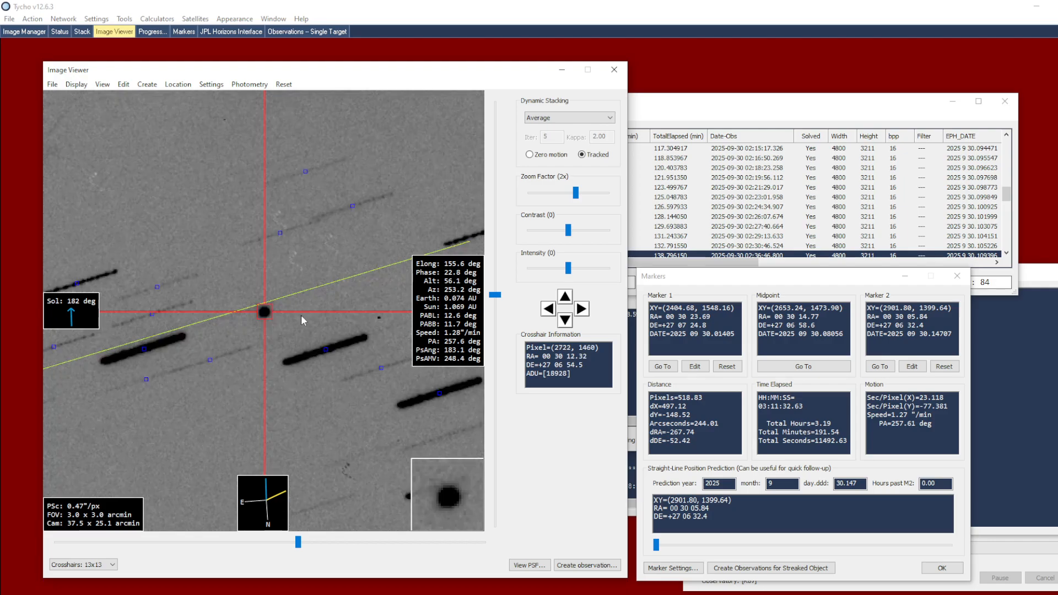
pyautogui.rightClick(279, 320)
pyautogui.click(342, 362)
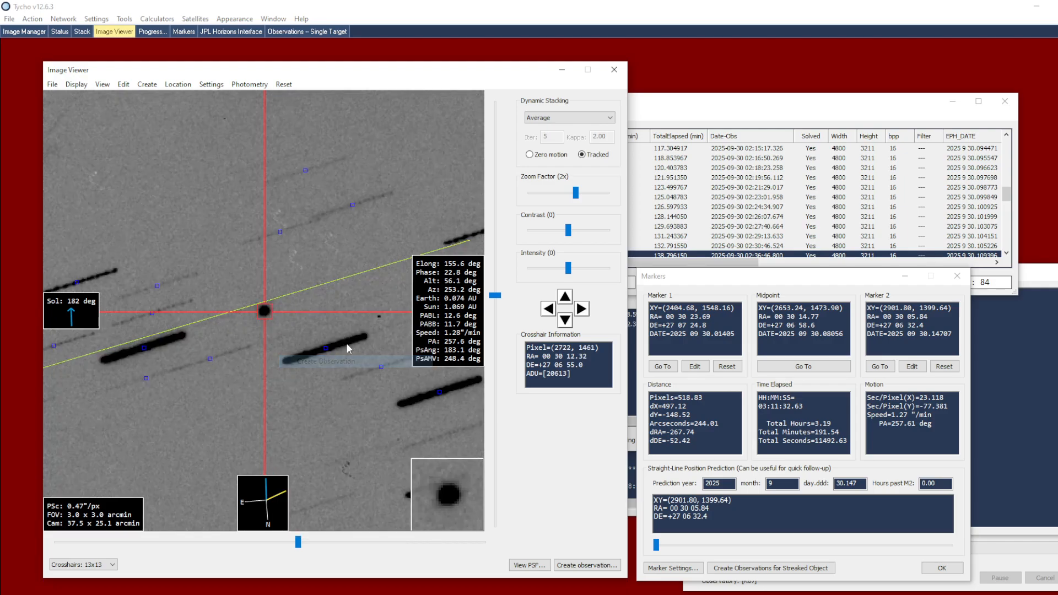
# Step: Create an ephemeris stack from images 49 to 84 and add an observation of the object from it
pyautogui.click(1011, 201)
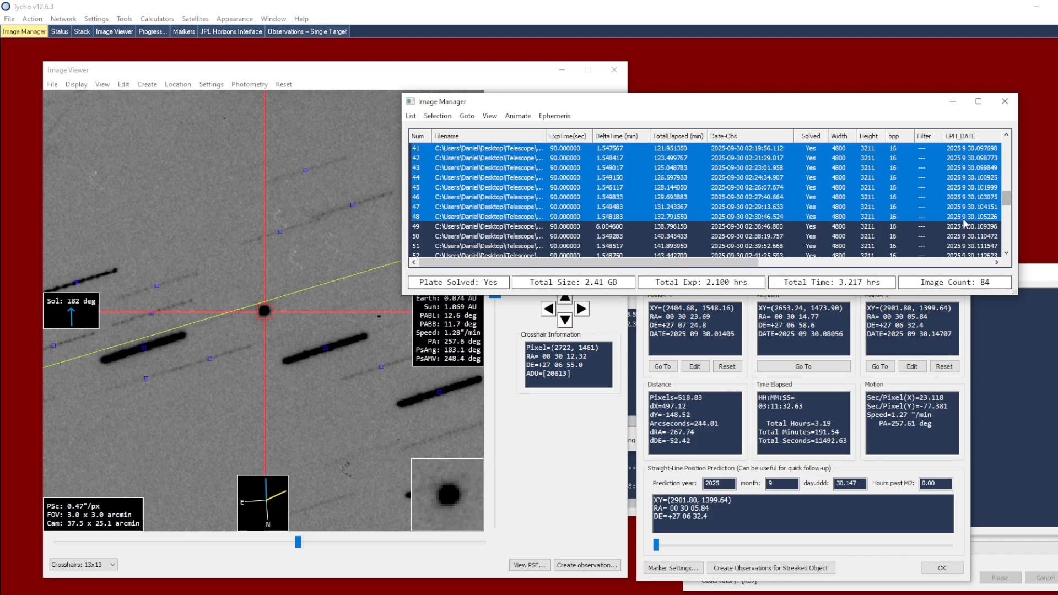
pyautogui.scroll(-11, 1009, 203)
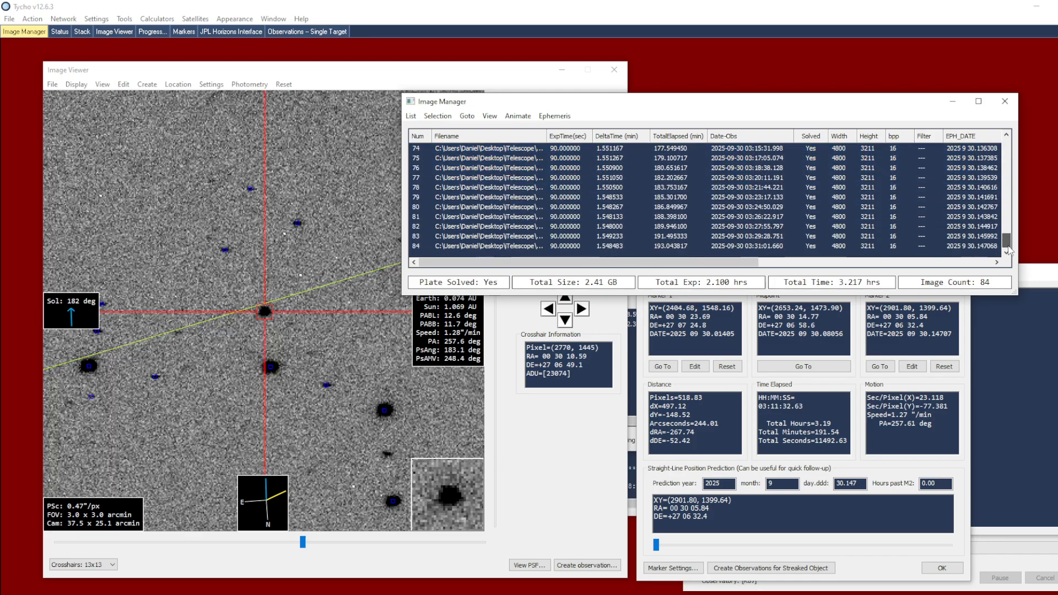
pyautogui.keyDown('shift'); pyautogui.click(616, 249); pyautogui.keyUp('shift')
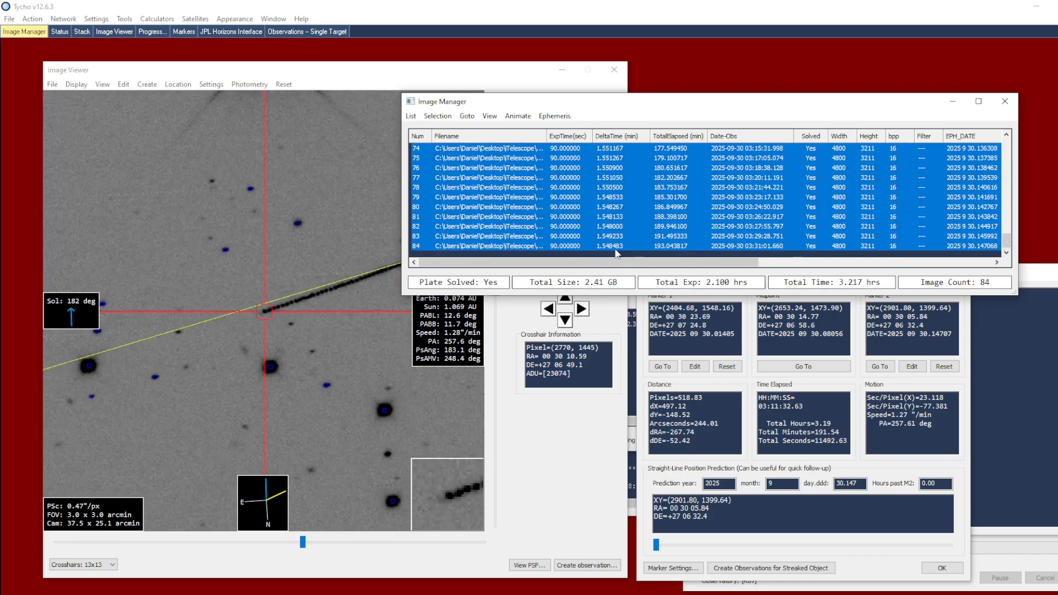
pyautogui.rightClick(319, 301)
pyautogui.click(367, 362)
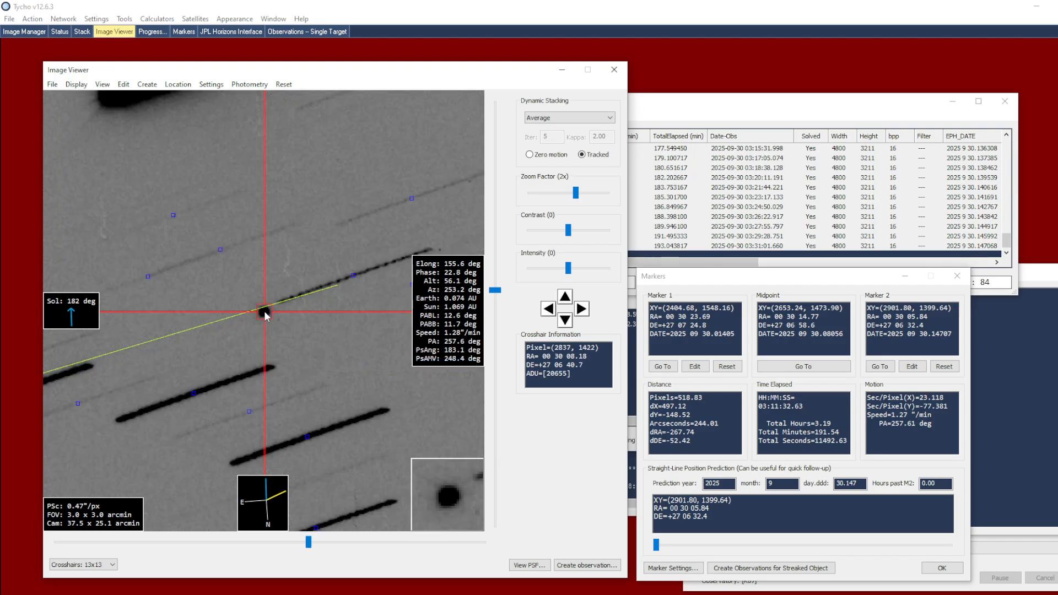
pyautogui.rightClick(298, 325)
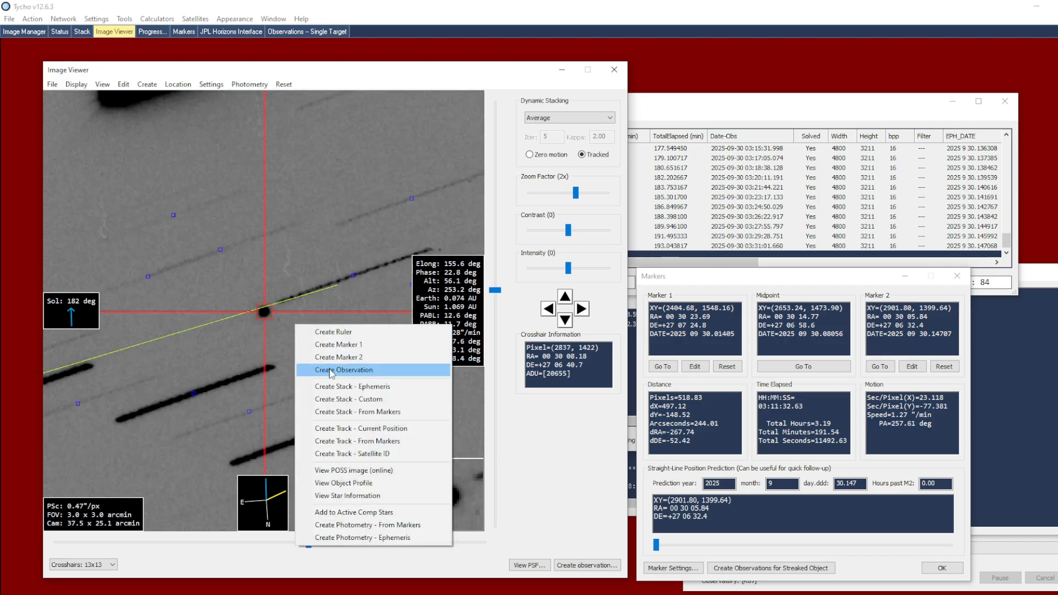
pyautogui.click(332, 371)
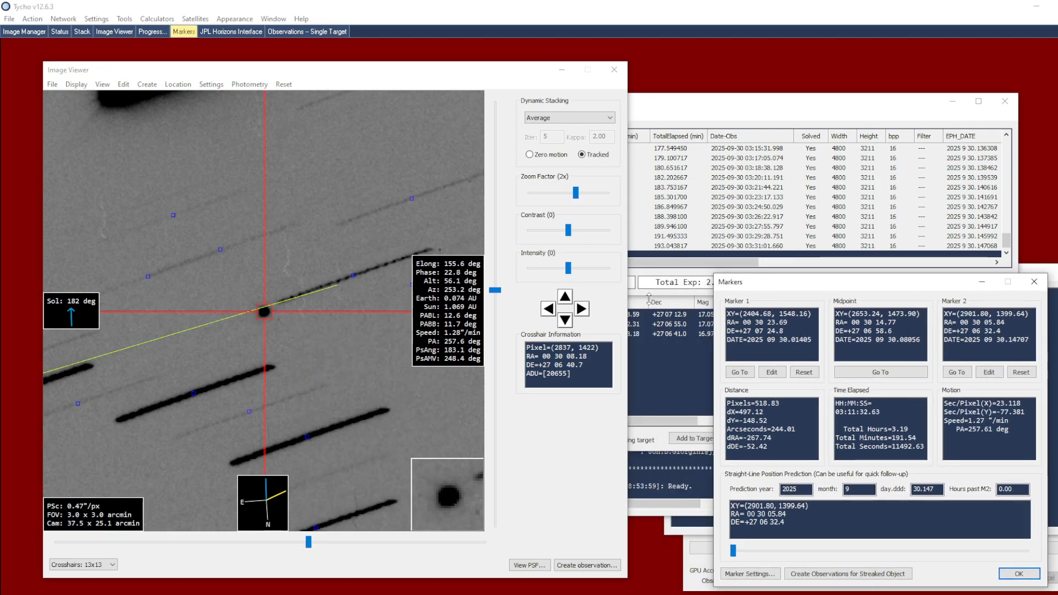
# Step: Add the single-target observations to the target list with the provisional ID 2025 FA22
pyautogui.click(650, 353)
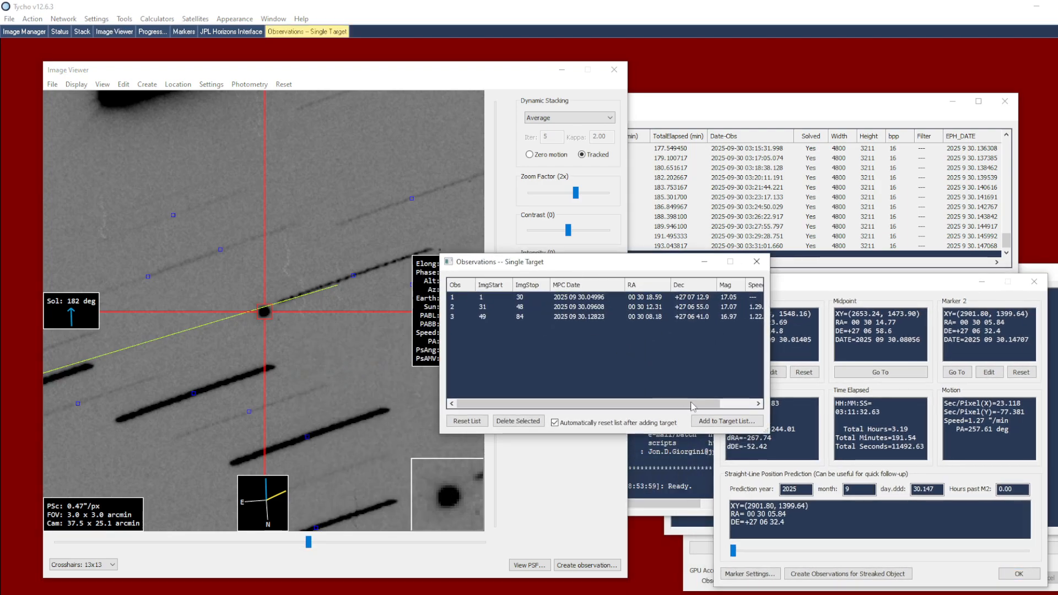
pyautogui.click(727, 421)
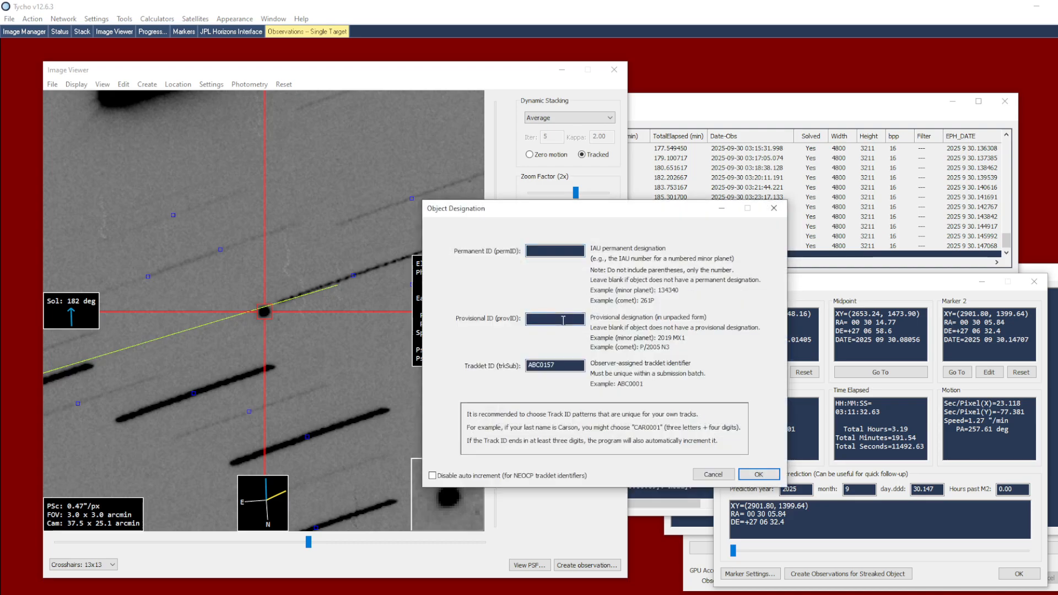
pyautogui.write('2025 FA22')
pyautogui.click(759, 475)
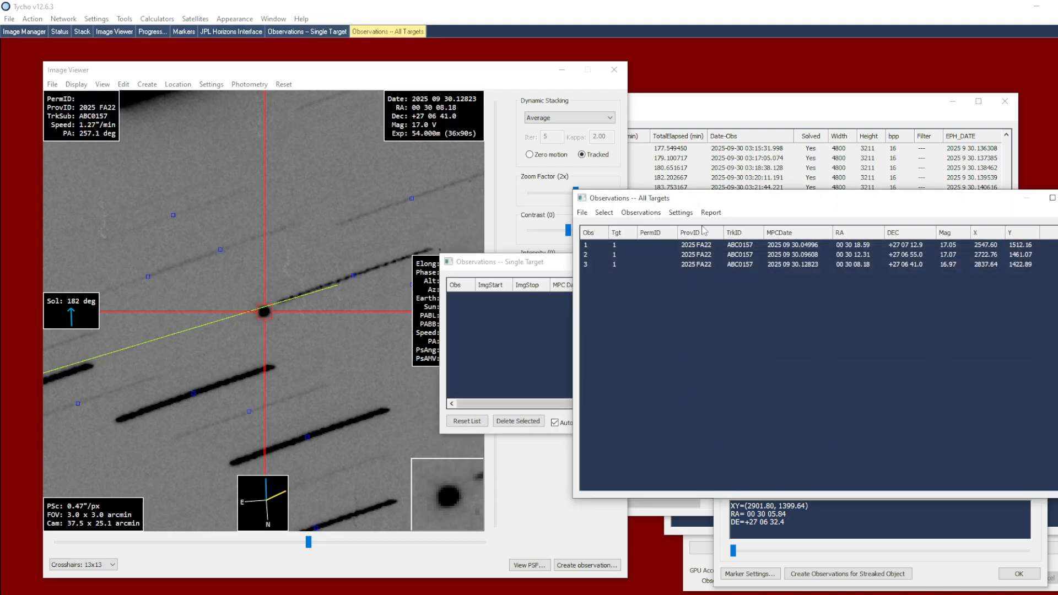
# Step: Select all three 2025 FA22 observations and view them together with the published observations
pyautogui.moveTo(706, 202); pyautogui.dragTo(668, 201)
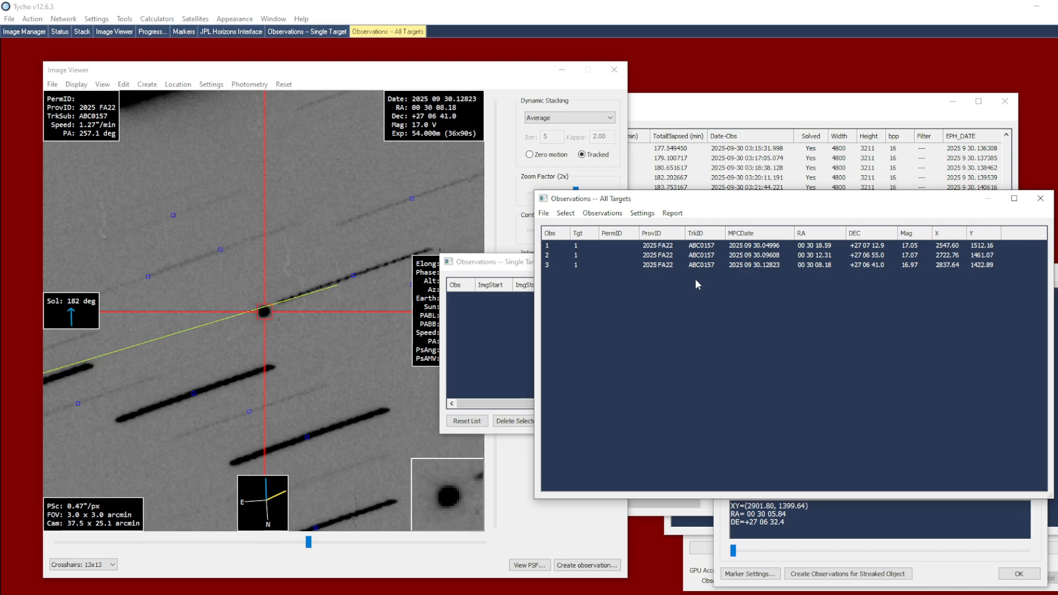
pyautogui.click(676, 265)
pyautogui.keyDown('shift'); pyautogui.click(666, 245); pyautogui.keyUp('shift')
pyautogui.rightClick(664, 252)
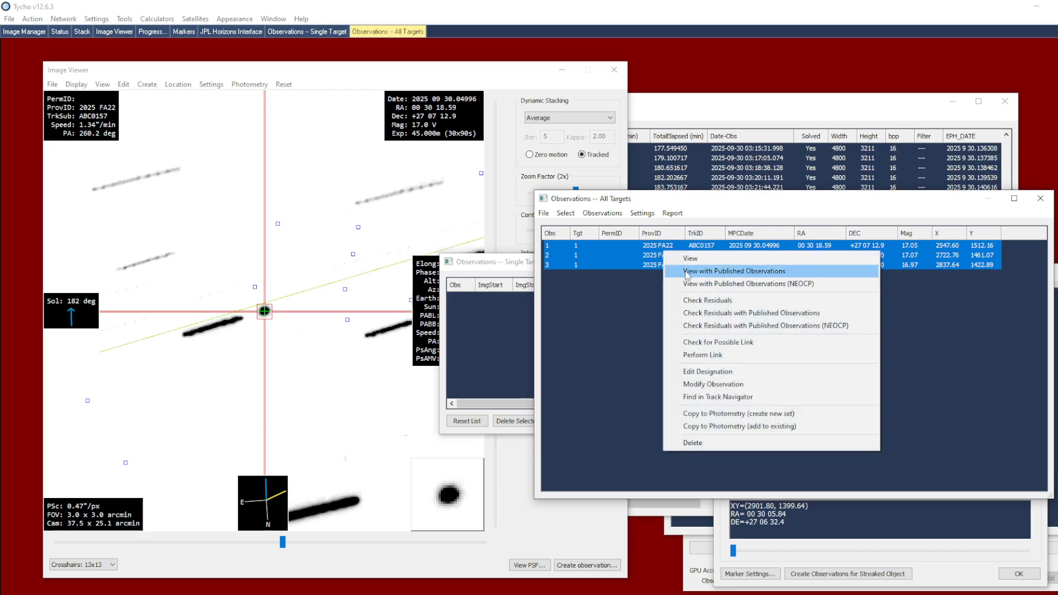
pyautogui.click(750, 272)
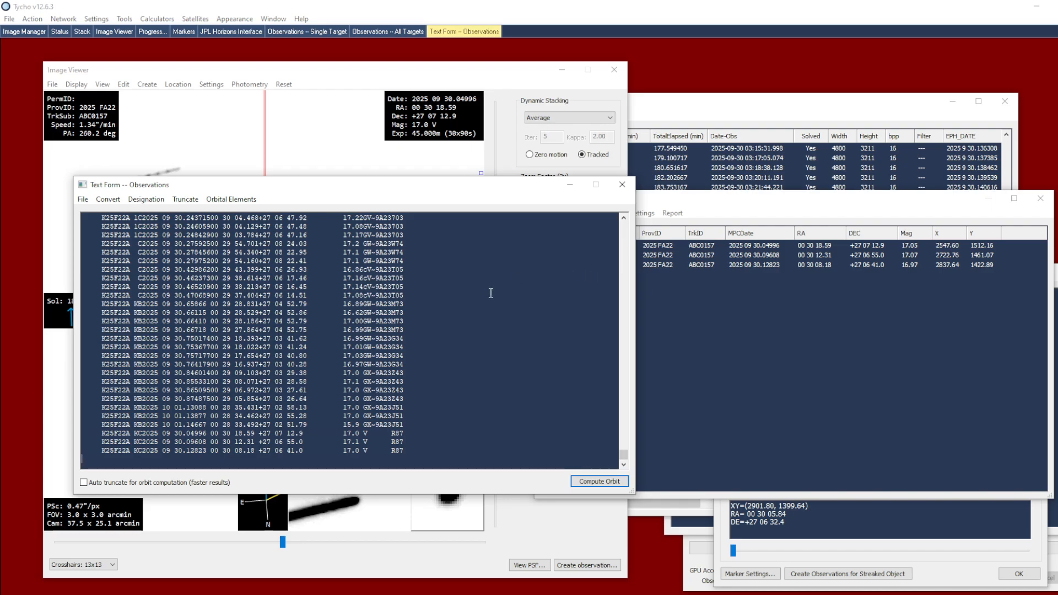
# Step: Separate the three R87 observations from the published ones with a blank line and compute the orbit
pyautogui.click(421, 422)
pyautogui.press('Return')
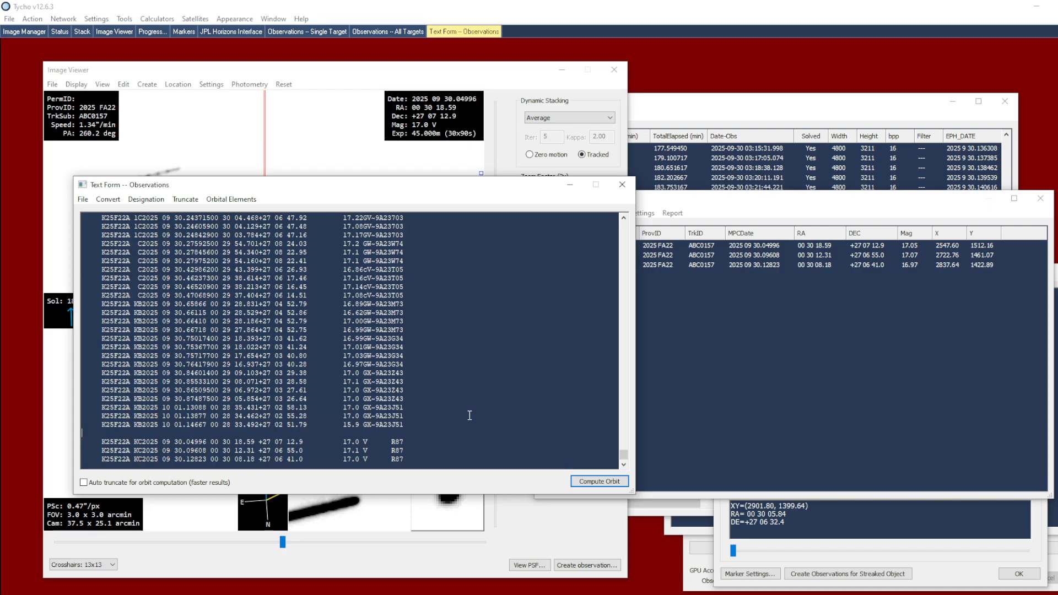
pyautogui.press('Return')
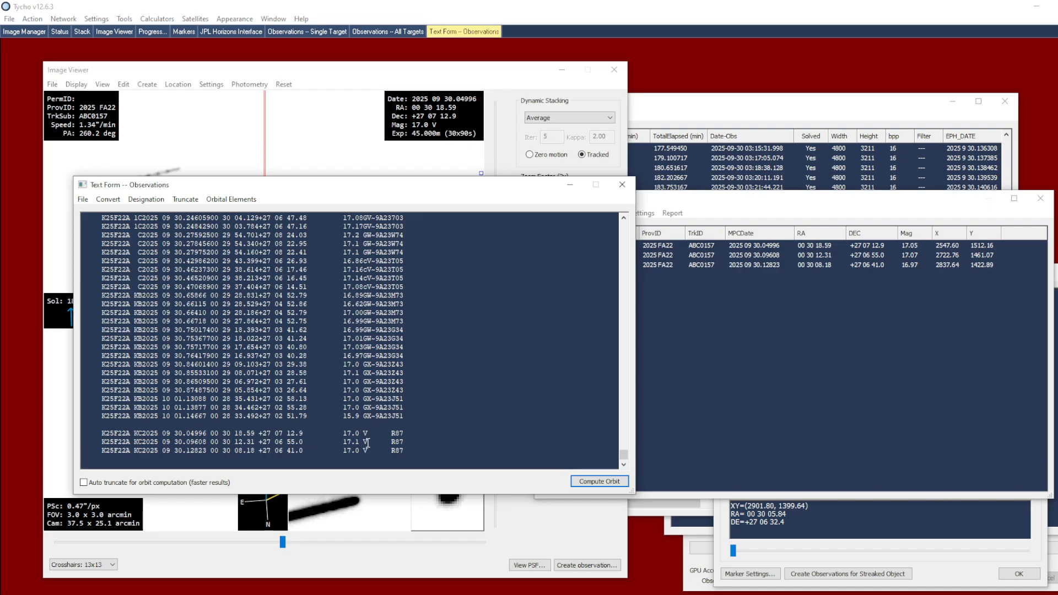
pyautogui.click(584, 483)
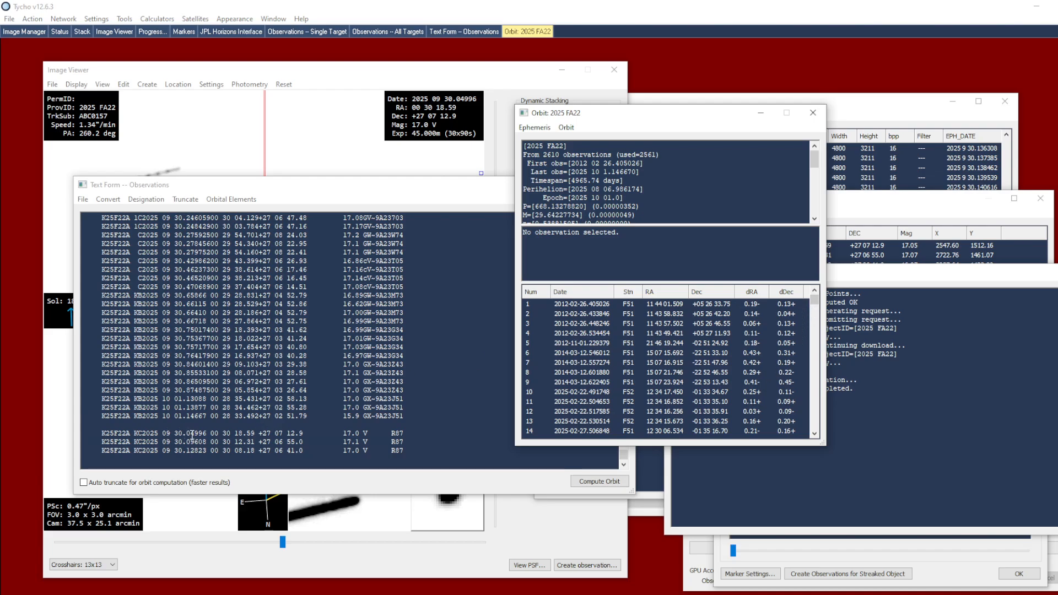
# Step: Select the three R87 observations of 2025-09-30 in the orbit's residual list to check their combined residuals
pyautogui.moveTo(814, 301); pyautogui.dragTo(814, 423)
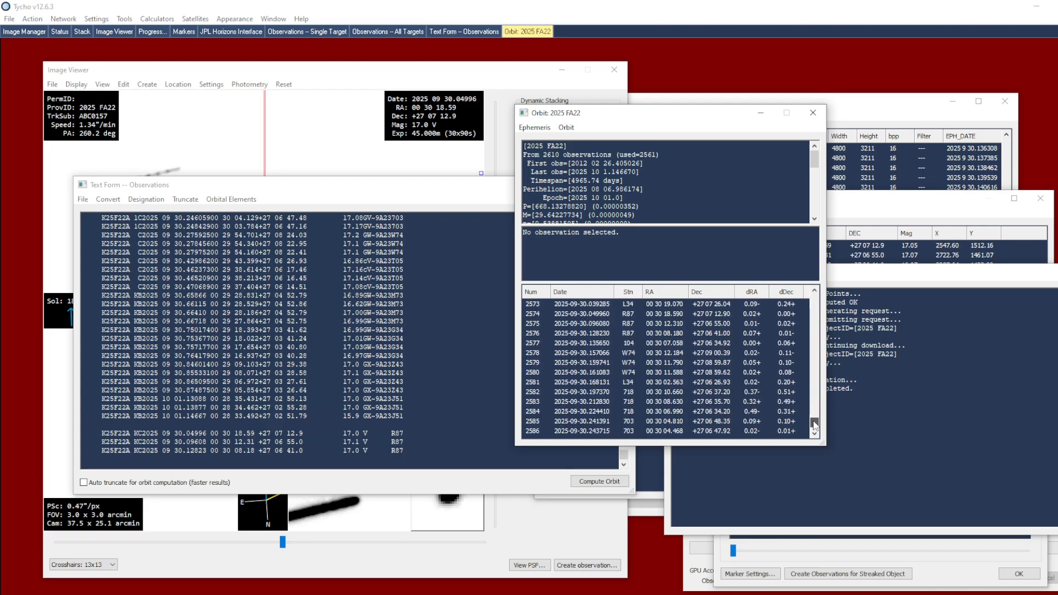
pyautogui.click(634, 315)
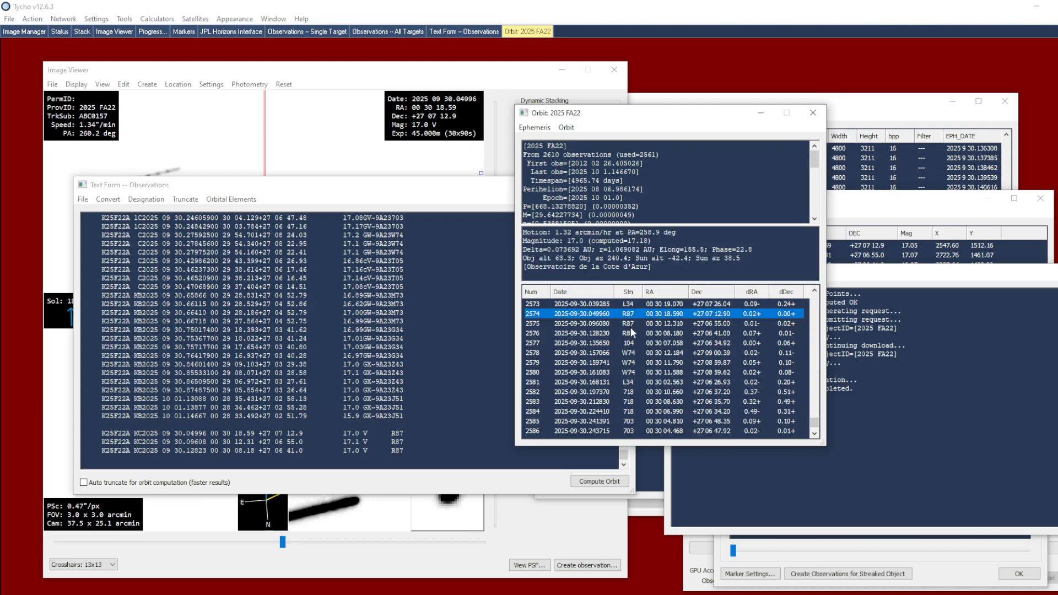
pyautogui.keyDown('shift'); pyautogui.click(631, 333); pyautogui.keyUp('shift')
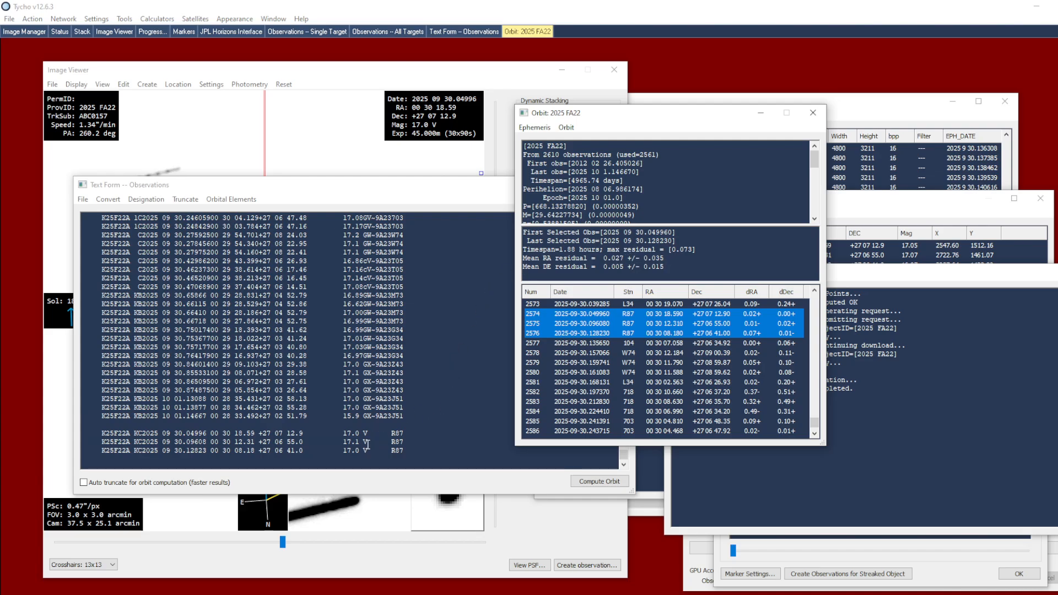
# Step: Examine the magnitudes and residuals of the individual R87 observations and compare them with those from neighbouring stations
pyautogui.scroll(1, 650, 366)
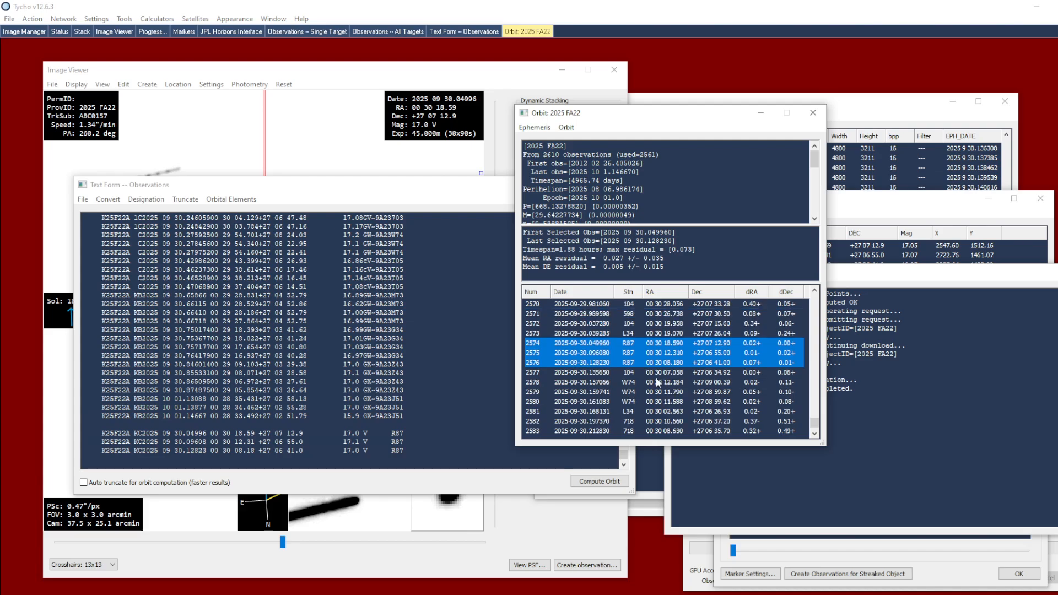
pyautogui.click(634, 334)
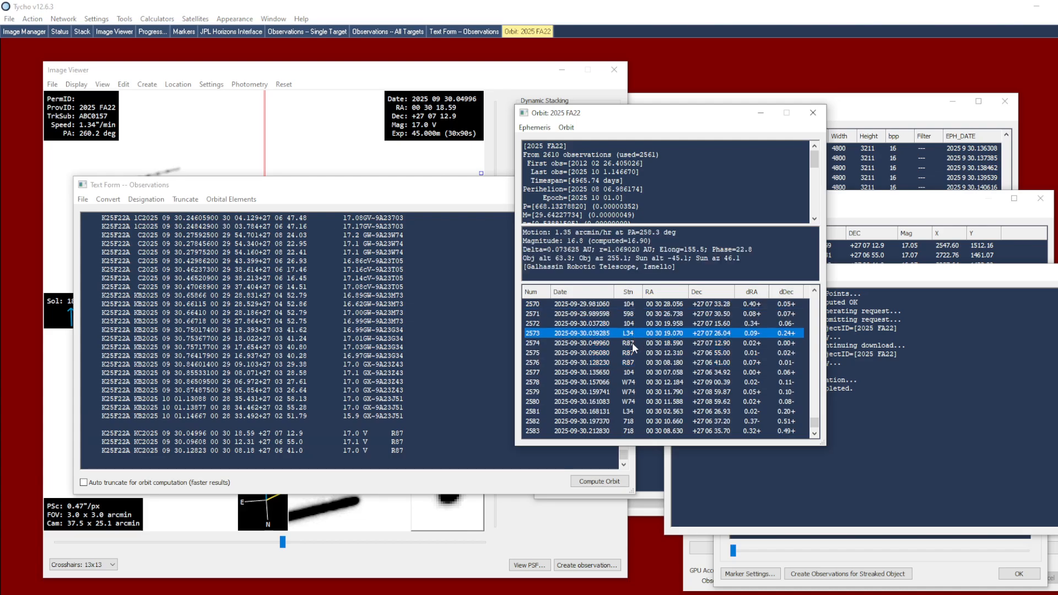
pyautogui.click(633, 342)
pyautogui.click(633, 352)
pyautogui.click(634, 363)
pyautogui.click(634, 368)
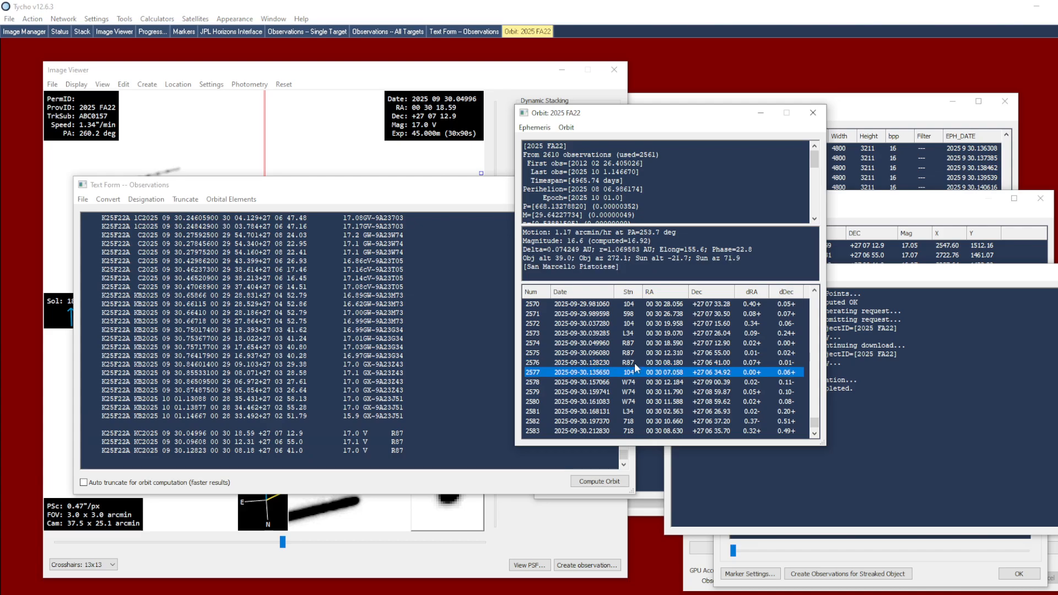
pyautogui.click(634, 362)
pyautogui.click(638, 352)
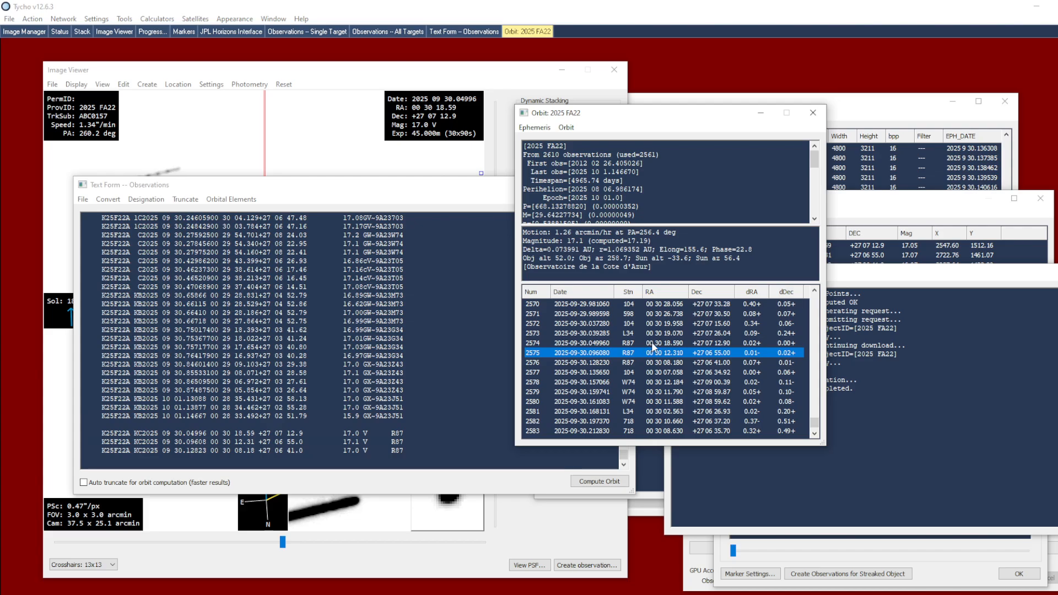
pyautogui.click(637, 361)
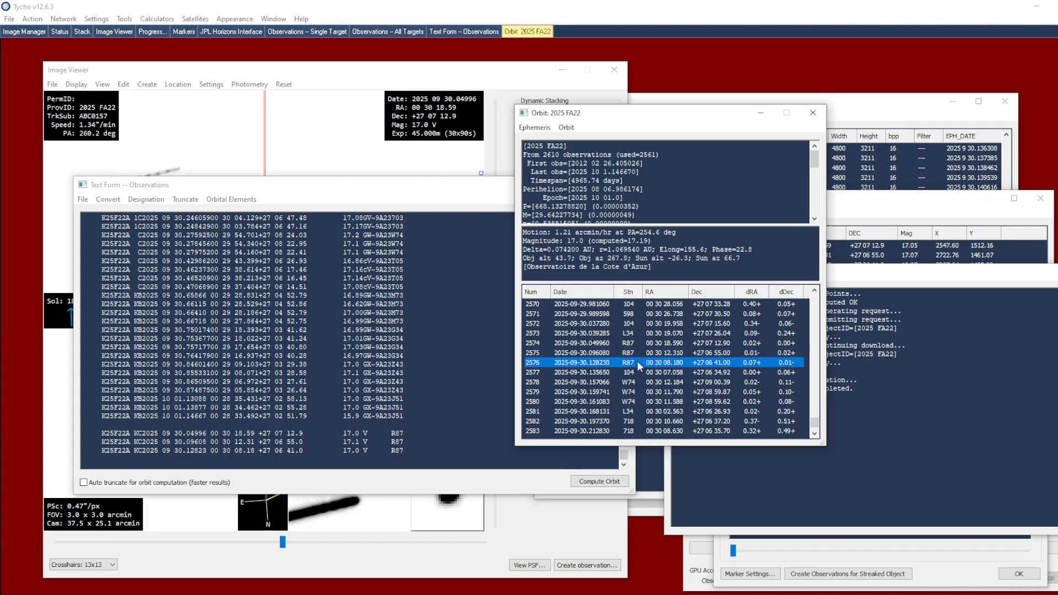
pyautogui.click(644, 353)
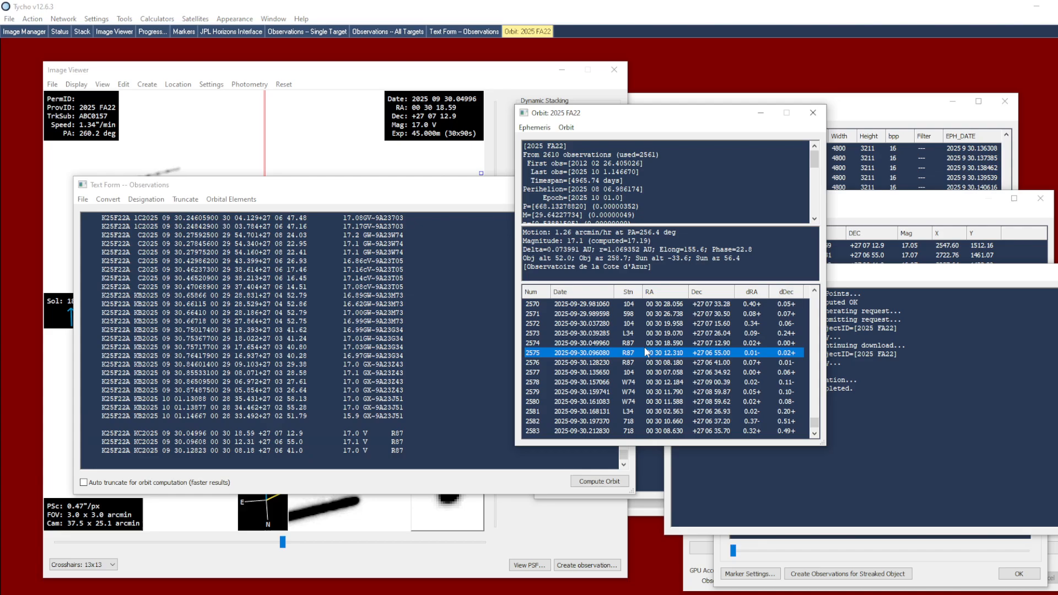
# Step: Review the ways to attach an ephemeris to the images, including the JPL Horizons interface for 2025 FA22 and Find_Orb
pyautogui.moveTo(603, 118); pyautogui.dragTo(712, 175)
pyautogui.click(677, 127)
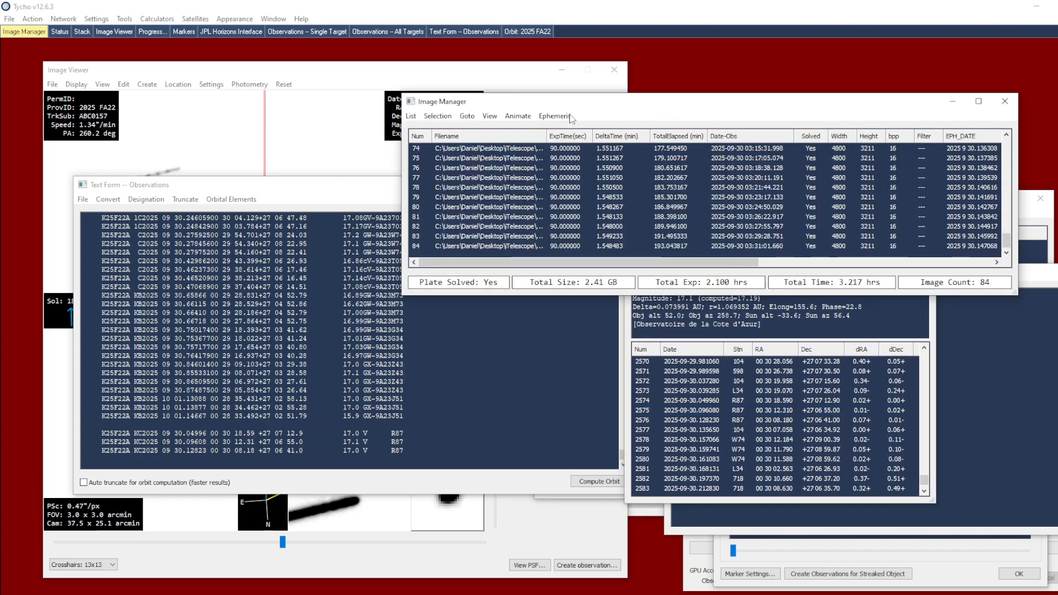
pyautogui.click(554, 116)
pyautogui.click(570, 144)
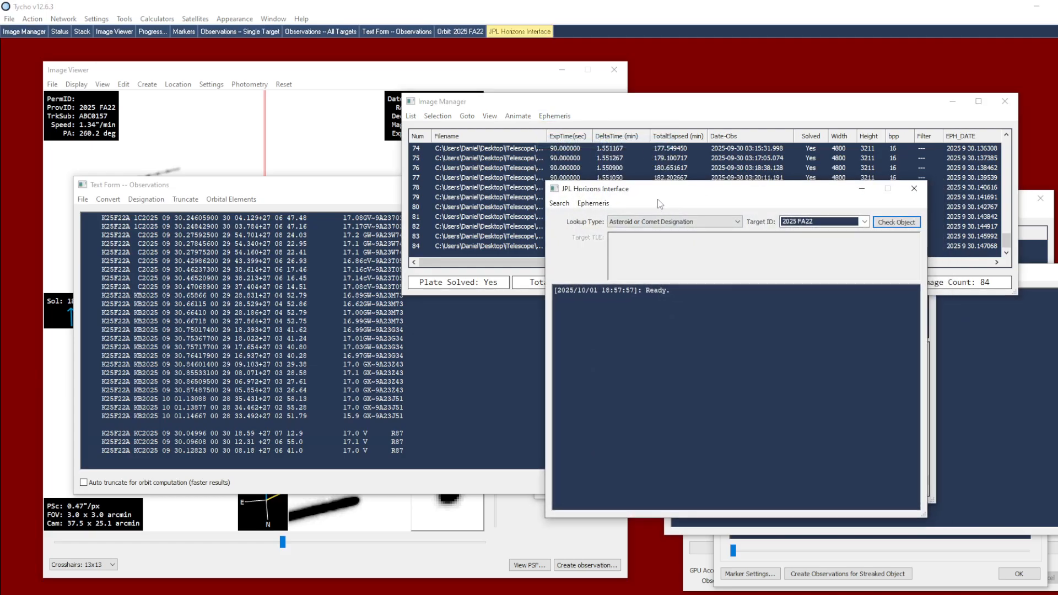
pyautogui.click(914, 188)
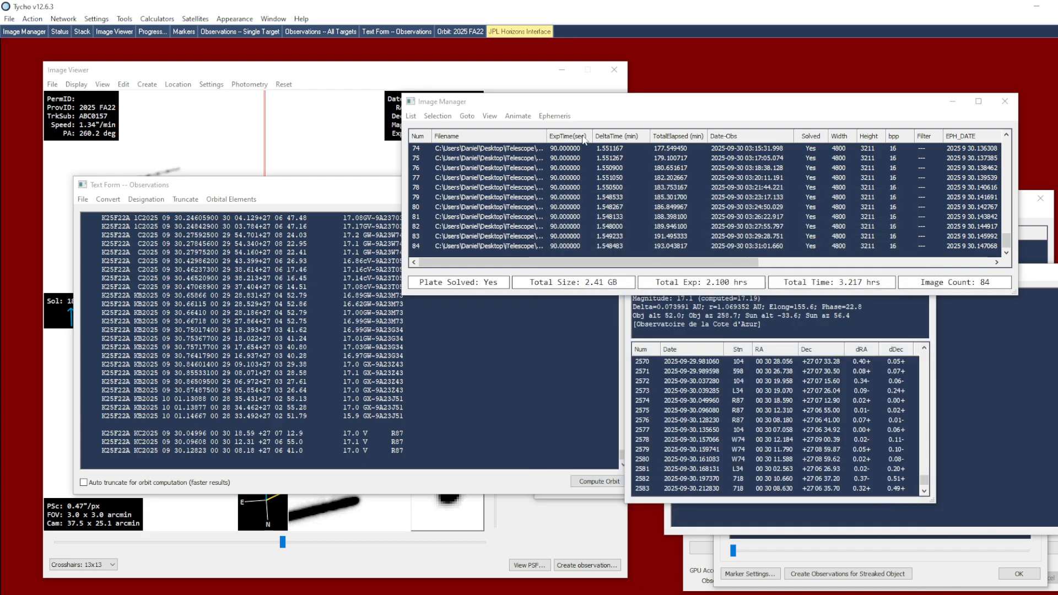
pyautogui.click(556, 116)
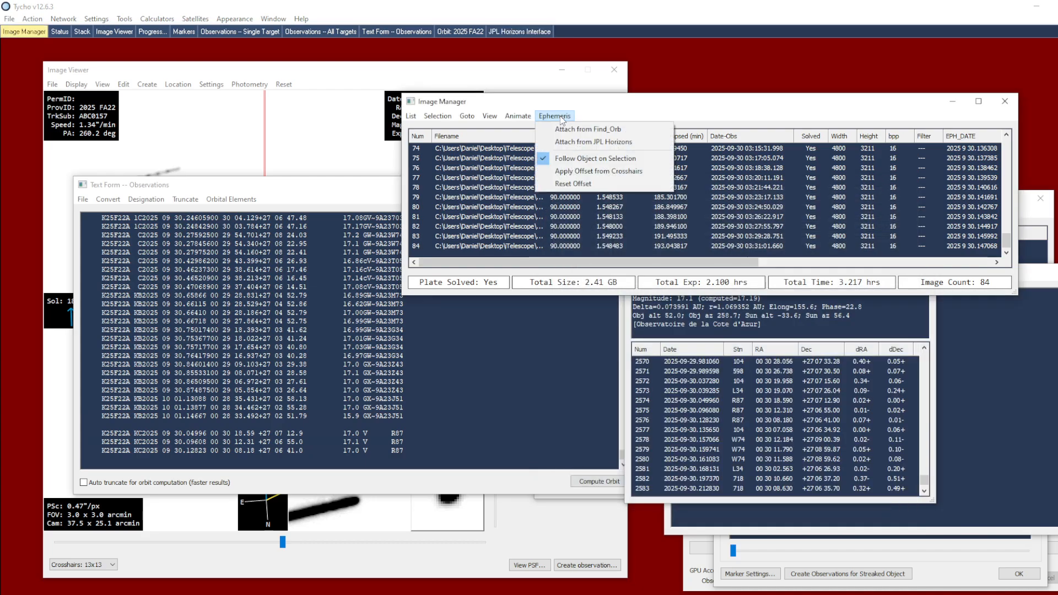
pyautogui.click(629, 130)
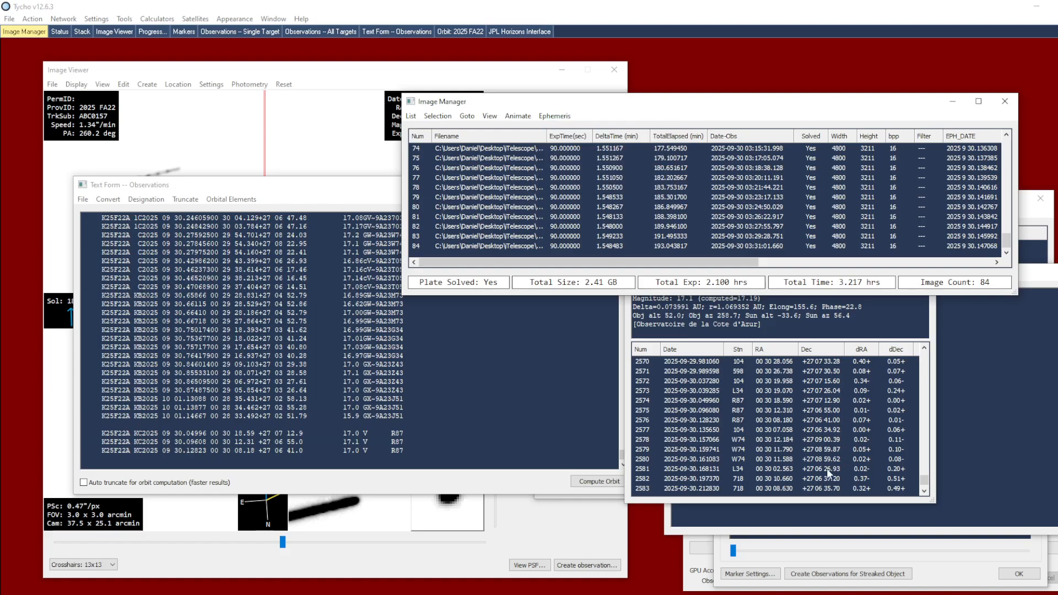
pyautogui.click(837, 500)
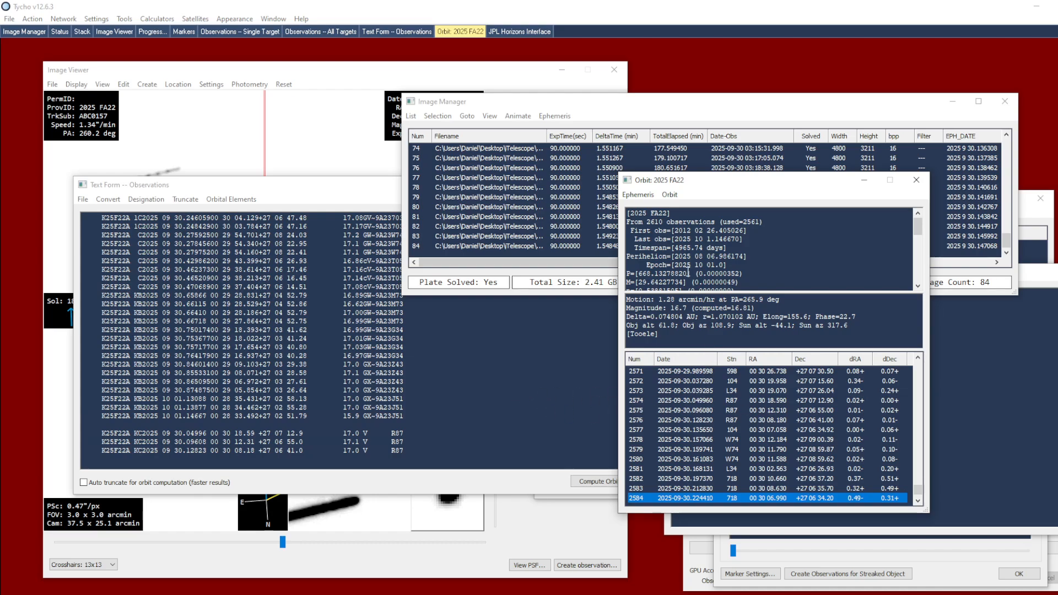
pyautogui.click(637, 195)
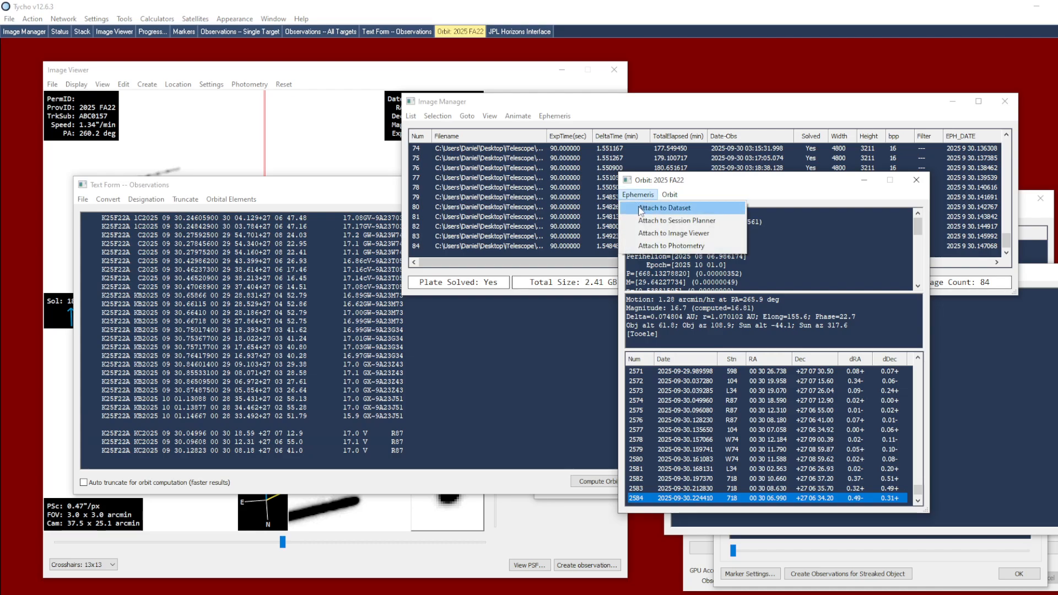
pyautogui.click(641, 210)
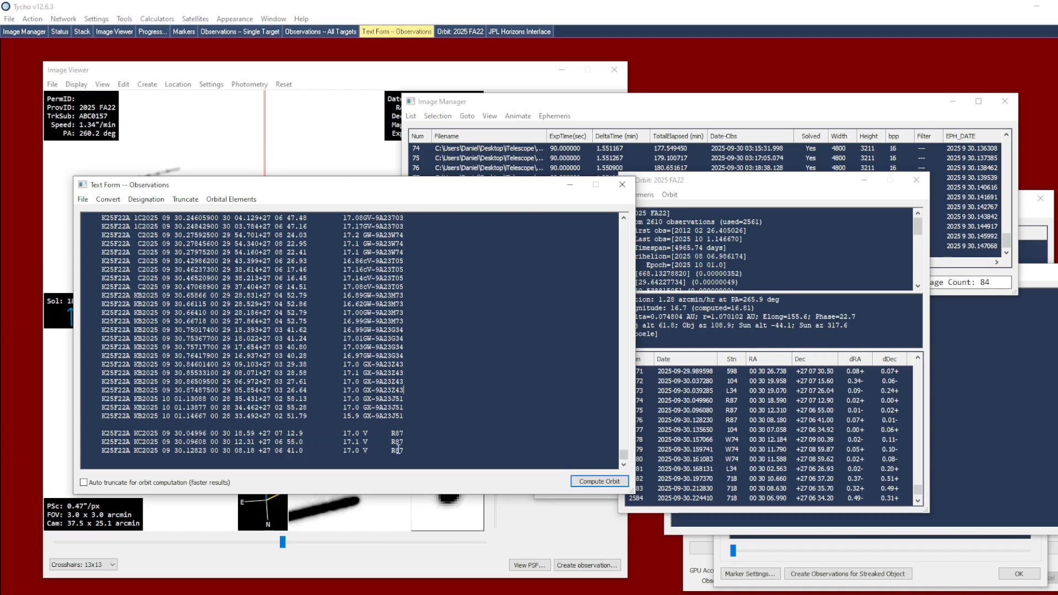
pyautogui.click(754, 195)
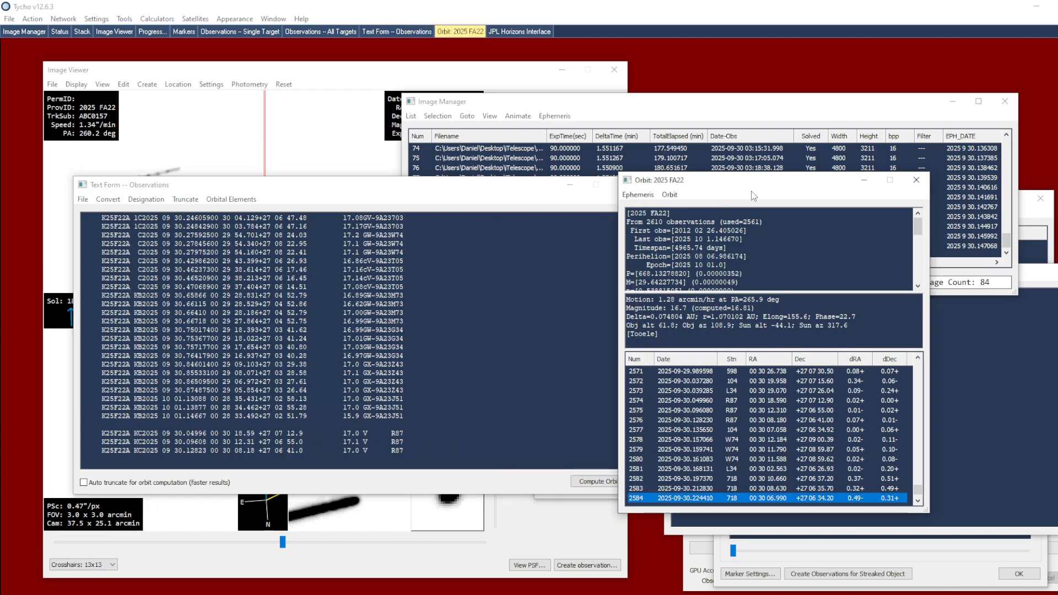
pyautogui.click(637, 194)
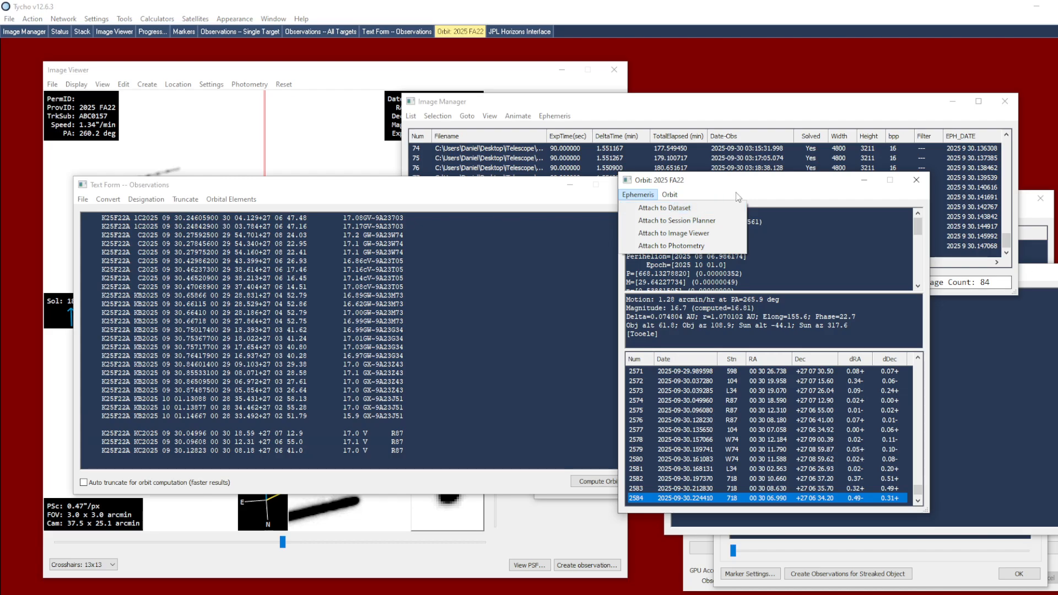
pyautogui.moveTo(737, 192); pyautogui.dragTo(760, 190)
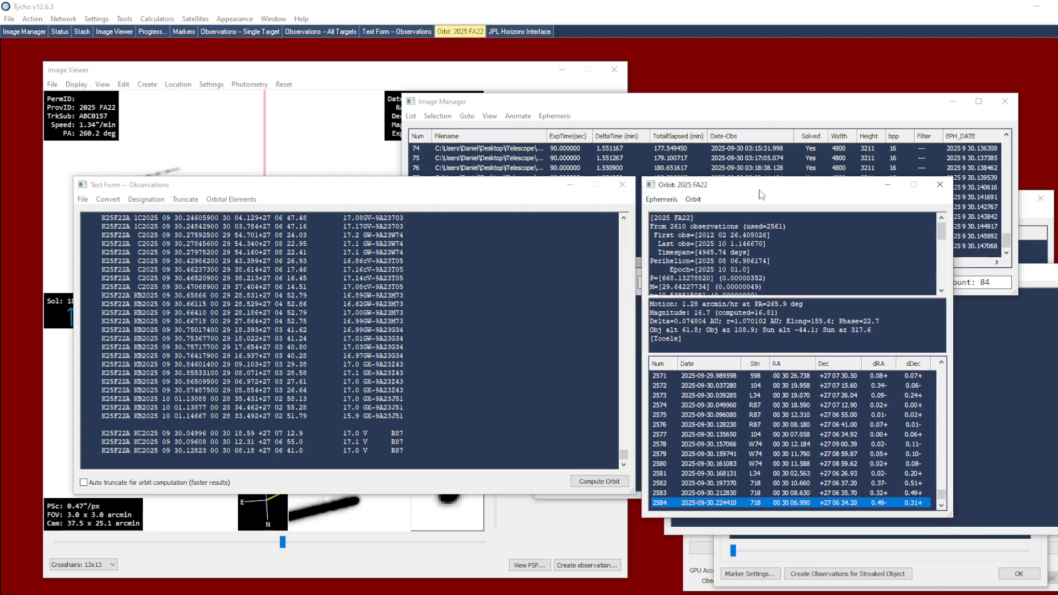